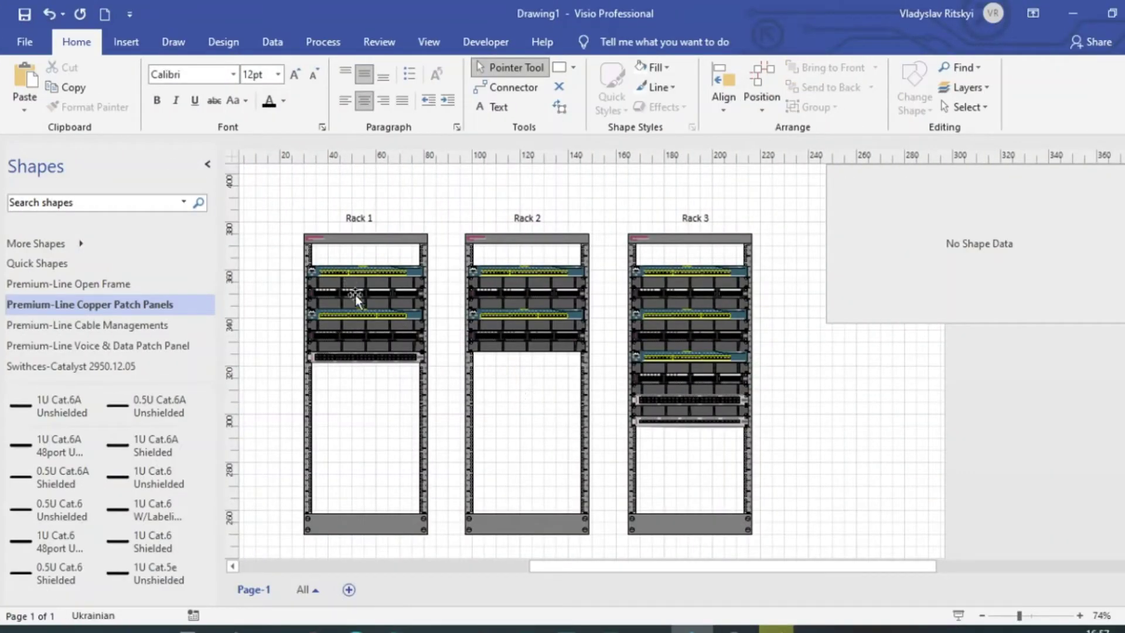
Step: Inspect the stored shape data of a Rack 1 patch panel
{"action": "left_click", "coordinate": [354, 293]}
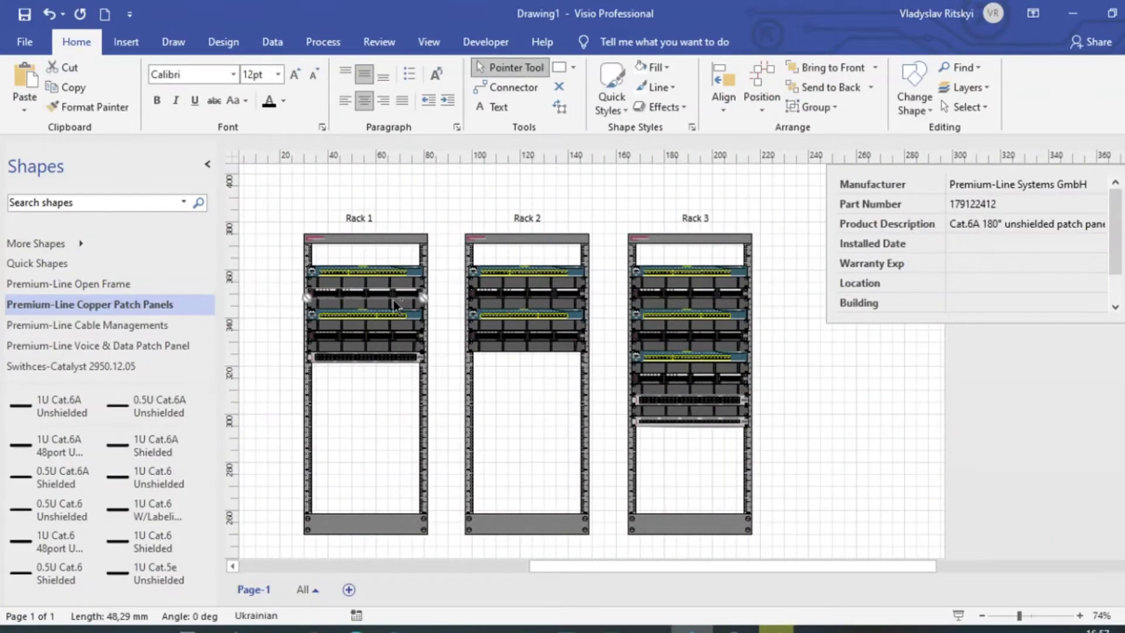
{"action": "scroll", "coordinate": [392, 300], "scroll_direction": "up", "scroll_amount": 5}
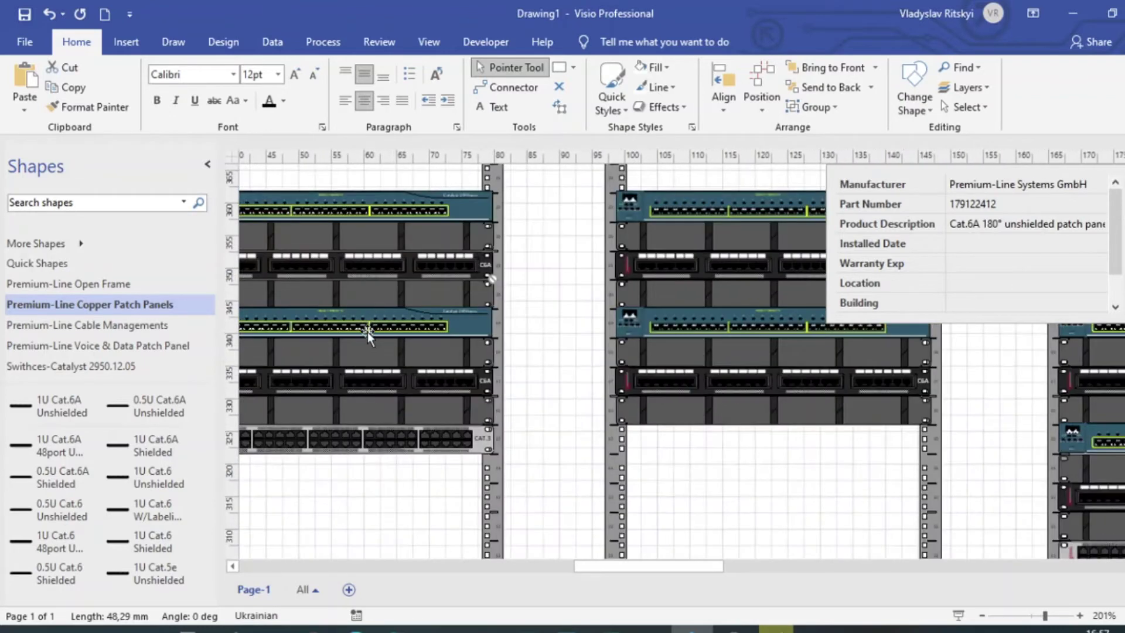
{"action": "scroll", "coordinate": [345, 294], "scroll_direction": "up", "scroll_amount": 3}
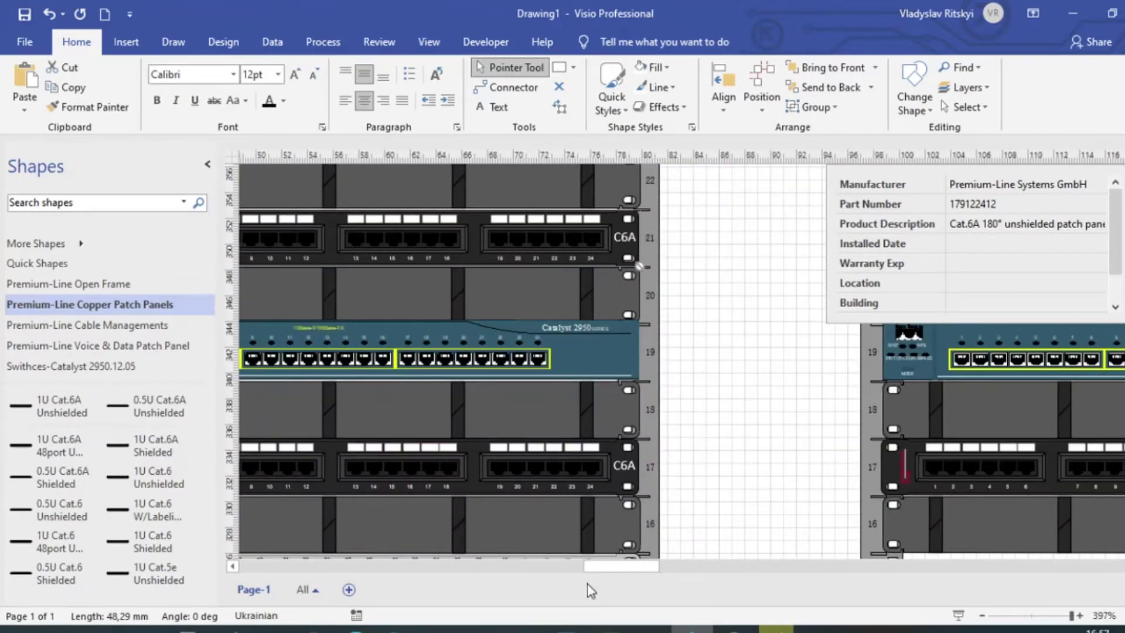
{"action": "left_click_drag", "start_coordinate": [617, 570], "coordinate": [588, 571]}
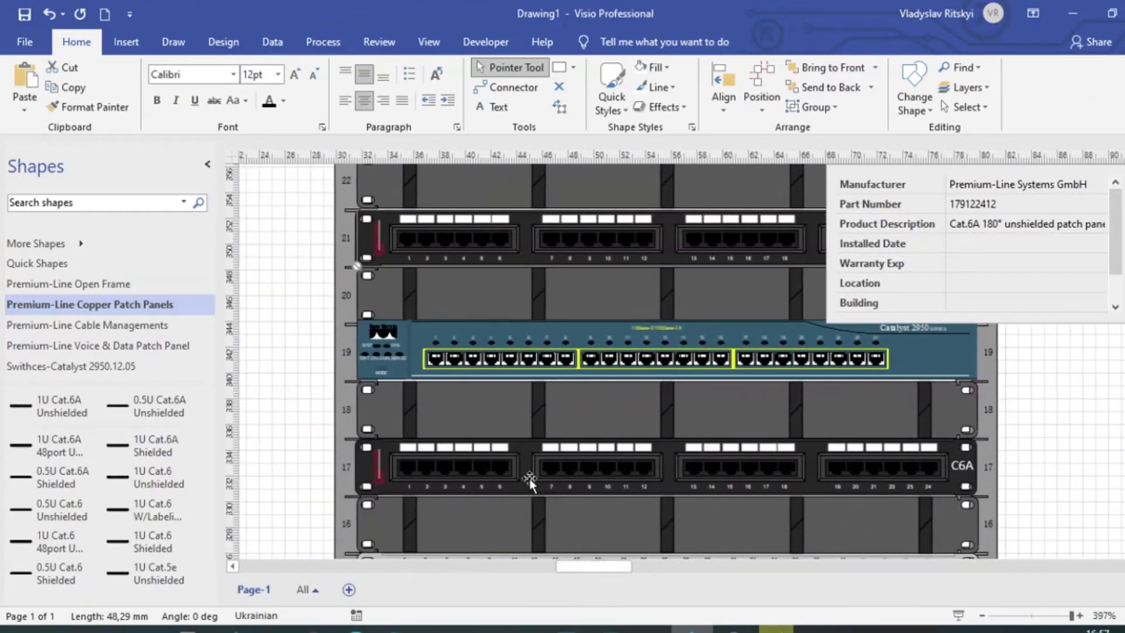
{"action": "scroll", "coordinate": [535, 483], "scroll_direction": "up", "scroll_amount": 2}
{"action": "left_click_drag", "start_coordinate": [588, 568], "coordinate": [725, 582]}
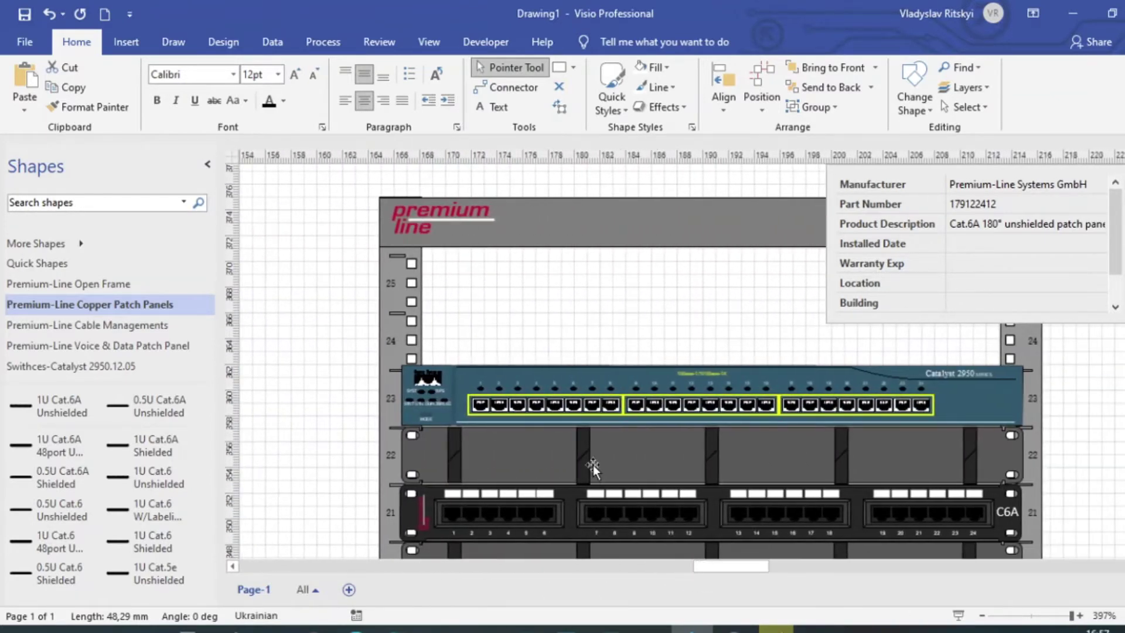
{"action": "scroll", "coordinate": [593, 465], "scroll_direction": "down", "scroll_amount": 3}
{"action": "scroll", "coordinate": [593, 468], "scroll_direction": "down", "scroll_amount": 2}
{"action": "scroll", "coordinate": [470, 383], "scroll_direction": "up", "scroll_amount": 5}
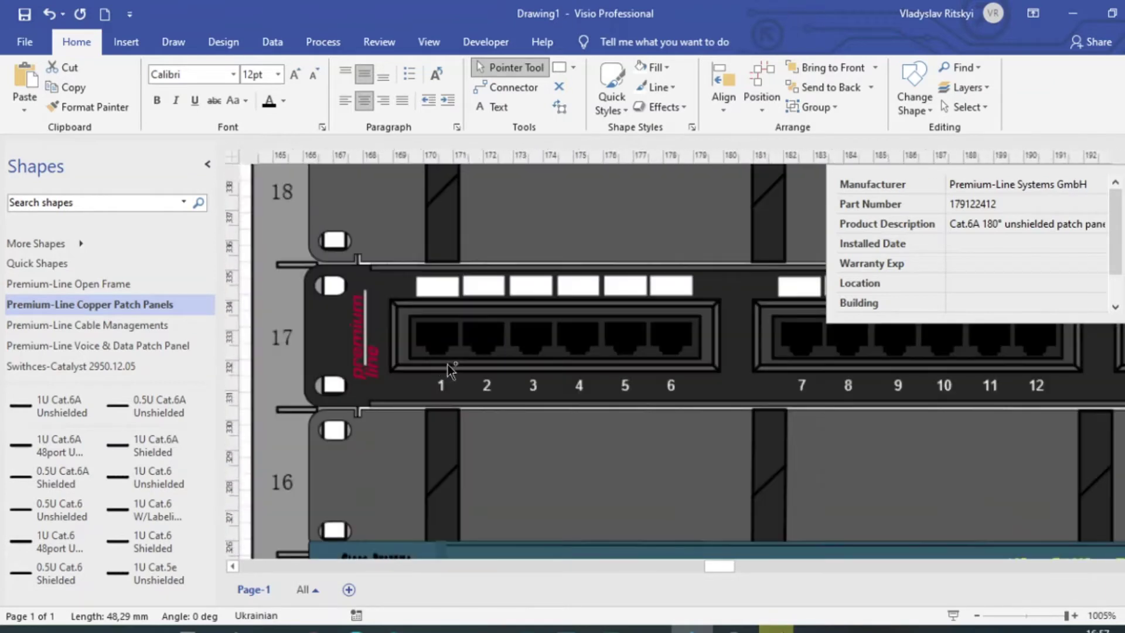
{"action": "scroll", "coordinate": [432, 393], "scroll_direction": "down", "scroll_amount": 5}
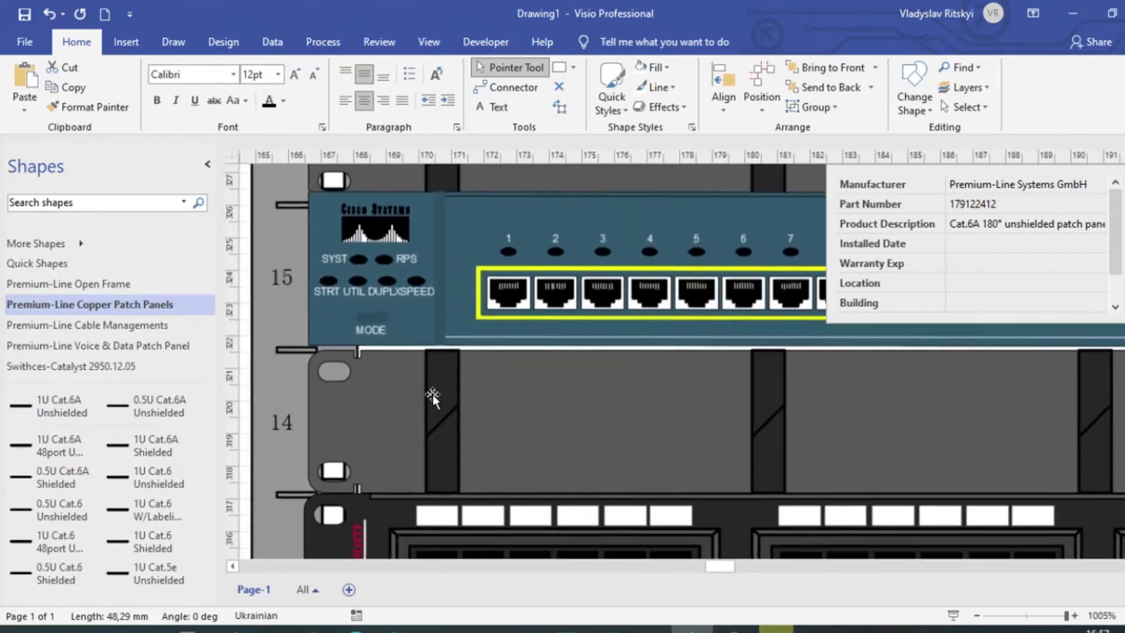
{"action": "scroll", "coordinate": [431, 394], "scroll_direction": "down", "scroll_amount": 5}
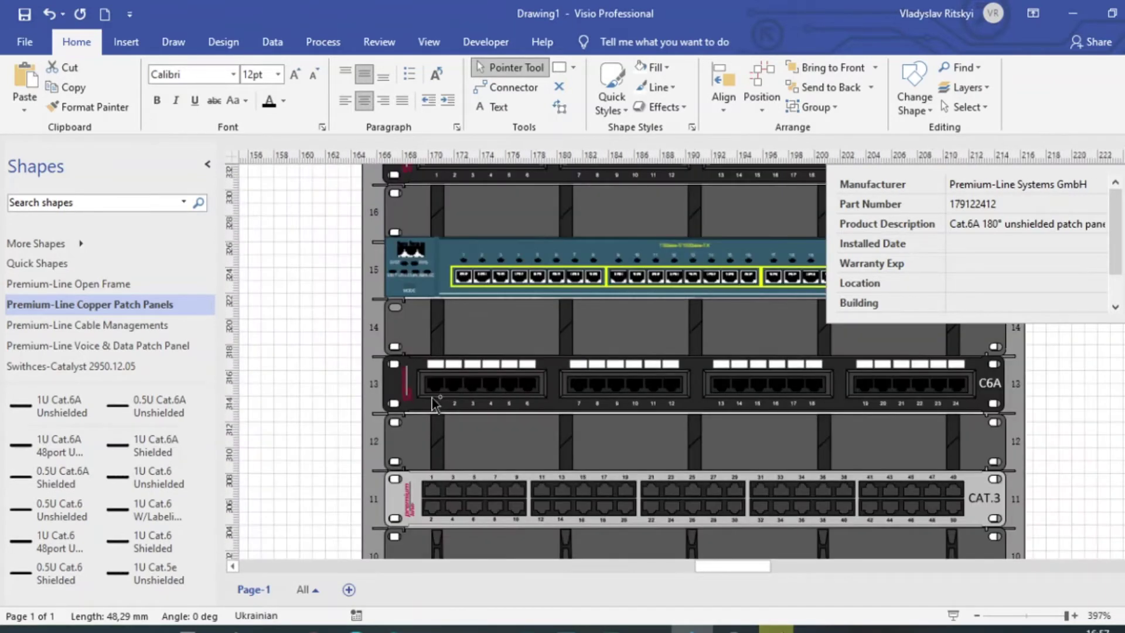
Step: Check part details of the unit 14 cable manager, unit 11 CAT.3 panel and another cable manager
{"action": "left_click", "coordinate": [505, 338]}
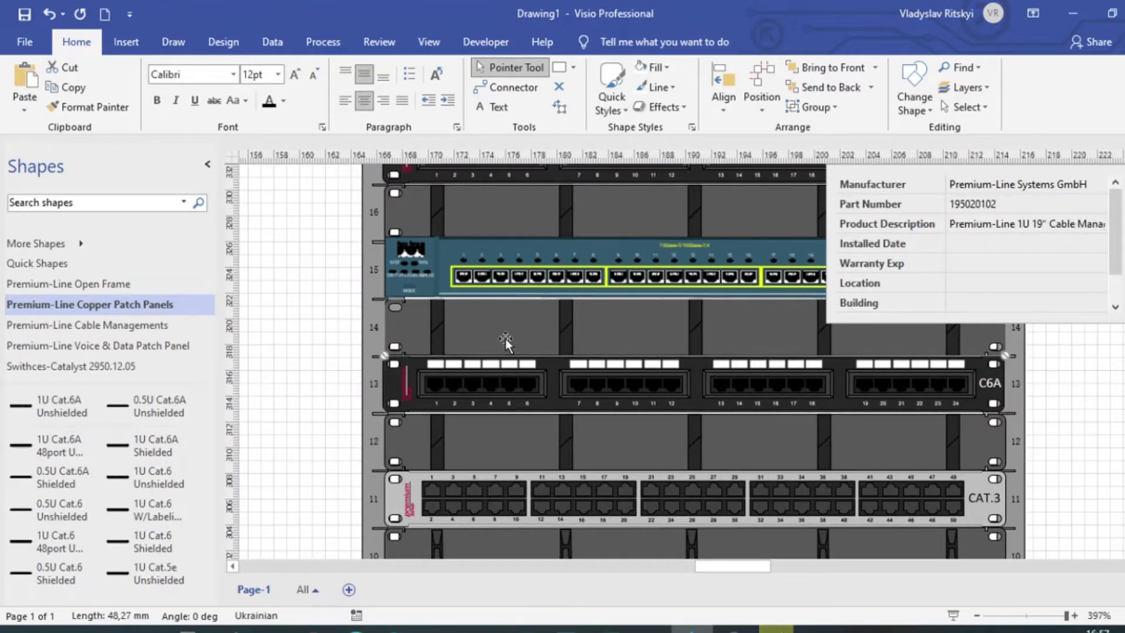
{"action": "left_click", "coordinate": [514, 500]}
{"action": "scroll", "coordinate": [469, 445], "scroll_direction": "down", "scroll_amount": 2}
{"action": "scroll", "coordinate": [434, 394], "scroll_direction": "up", "scroll_amount": 5}
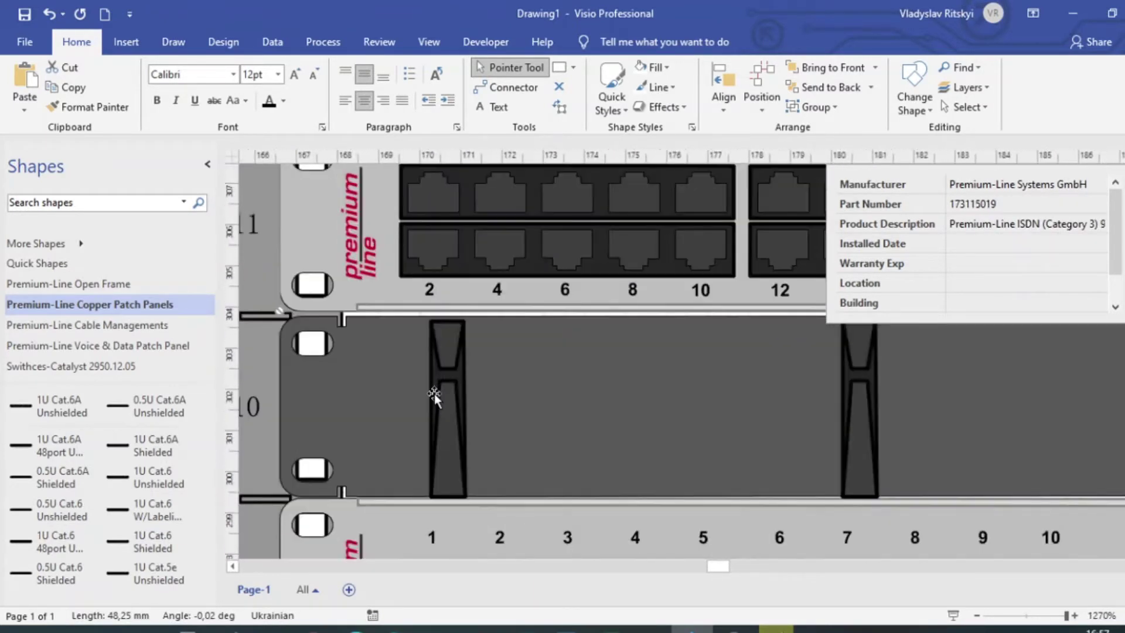
{"action": "left_click", "coordinate": [440, 412]}
{"action": "scroll", "coordinate": [436, 409], "scroll_direction": "down", "scroll_amount": 6}
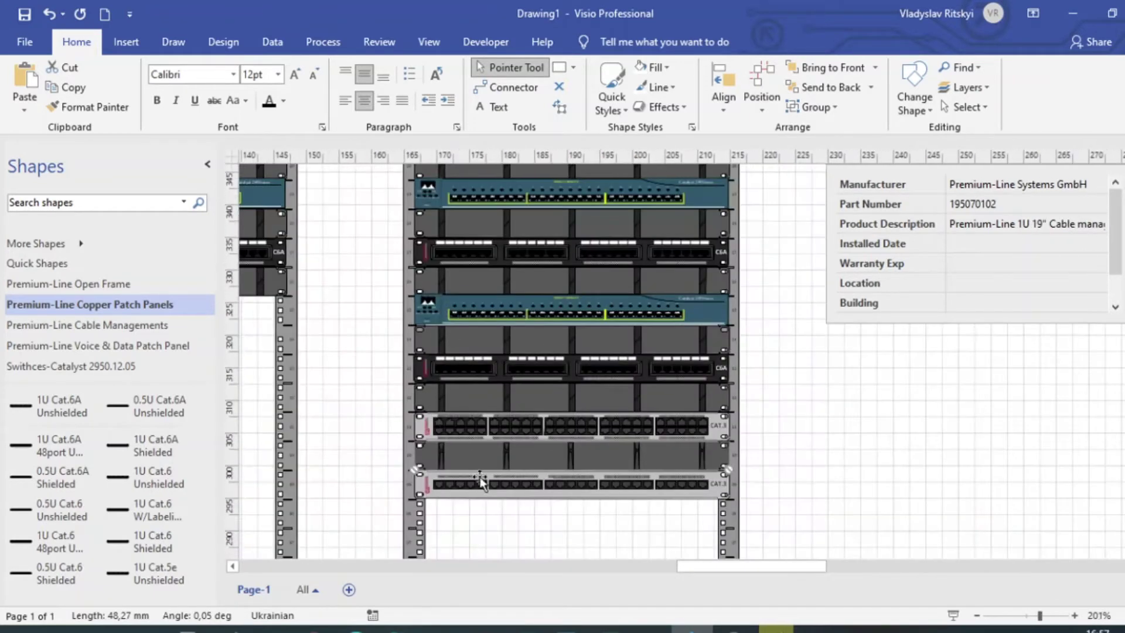
{"action": "left_click_drag", "start_coordinate": [706, 566], "coordinate": [591, 569]}
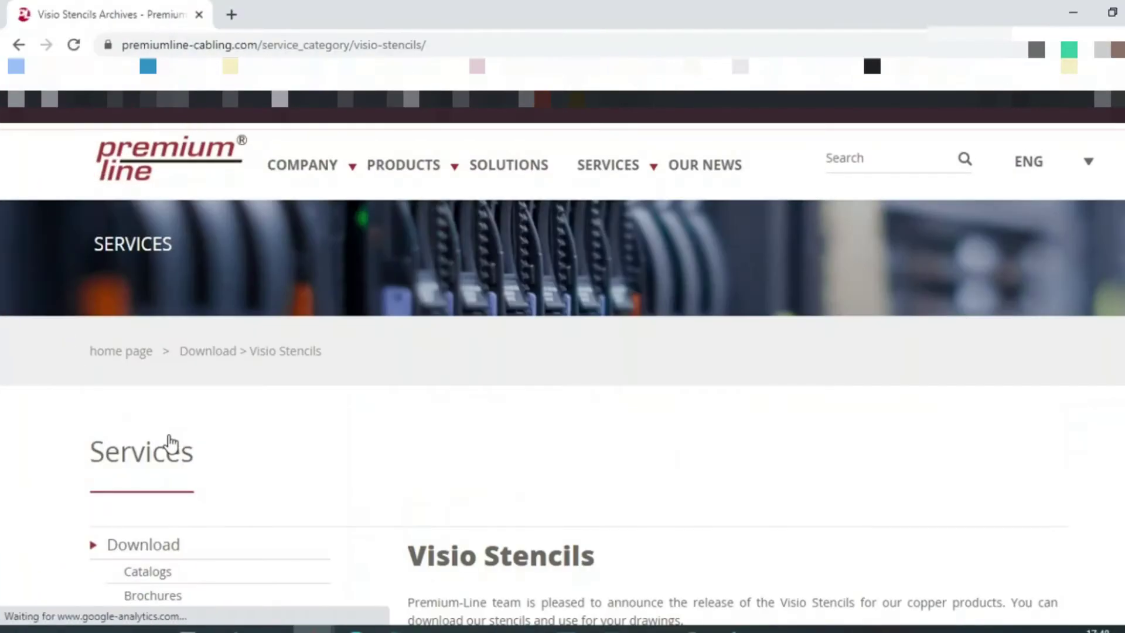
Step: Download the Copper, Modular, Voice & Data, Cable Managements and Open Frames stencil zips
{"action": "scroll", "coordinate": [535, 430], "scroll_direction": "down", "scroll_amount": 6}
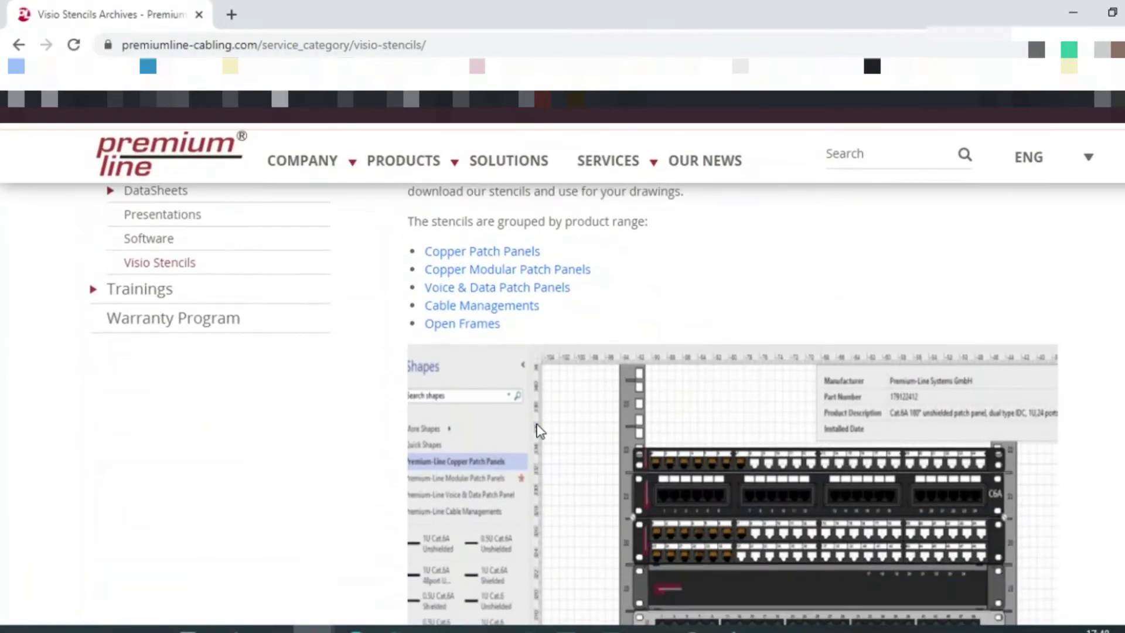
{"action": "scroll", "coordinate": [537, 429], "scroll_direction": "down", "scroll_amount": 7}
{"action": "scroll", "coordinate": [537, 430], "scroll_direction": "up", "scroll_amount": 3}
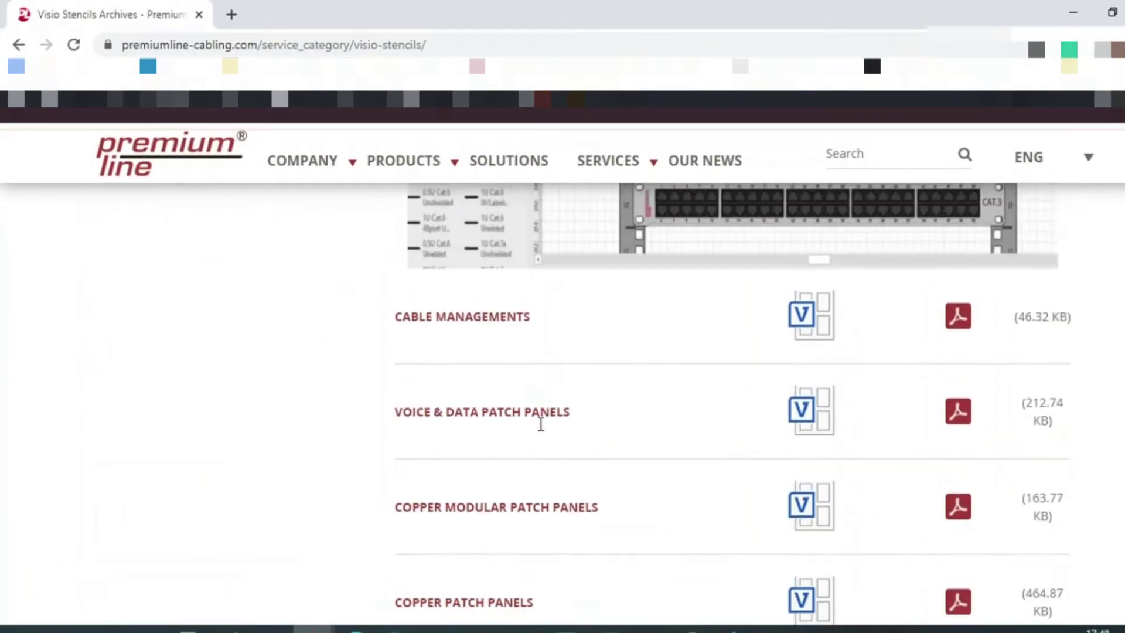
{"action": "scroll", "coordinate": [550, 451], "scroll_direction": "up", "scroll_amount": 5}
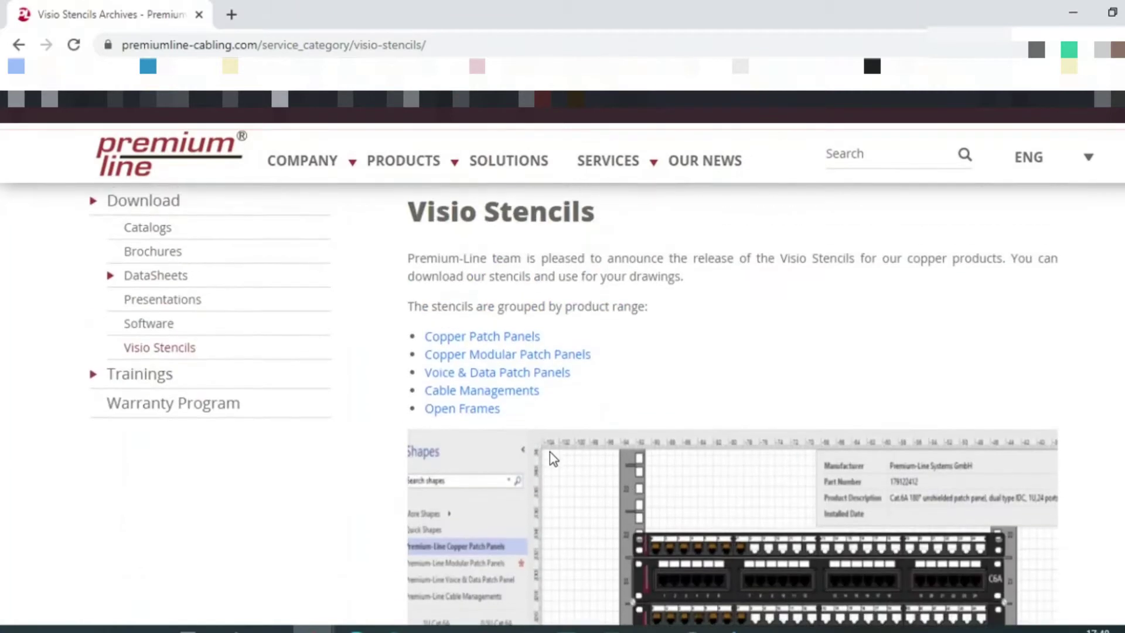
{"action": "left_click", "coordinate": [512, 345]}
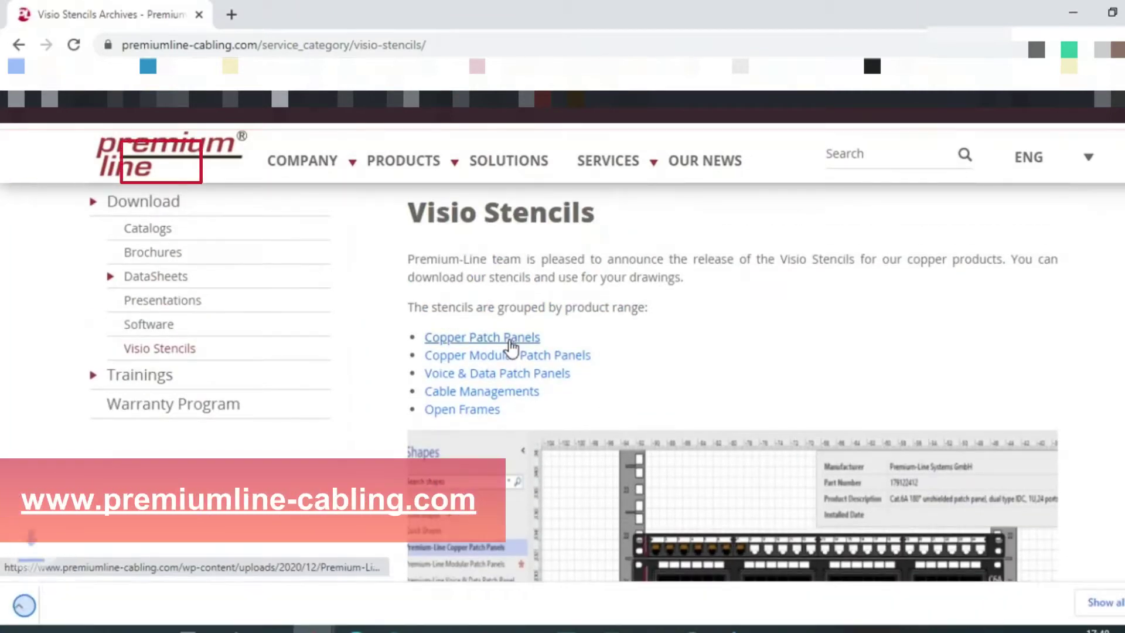
{"action": "left_click", "coordinate": [521, 356]}
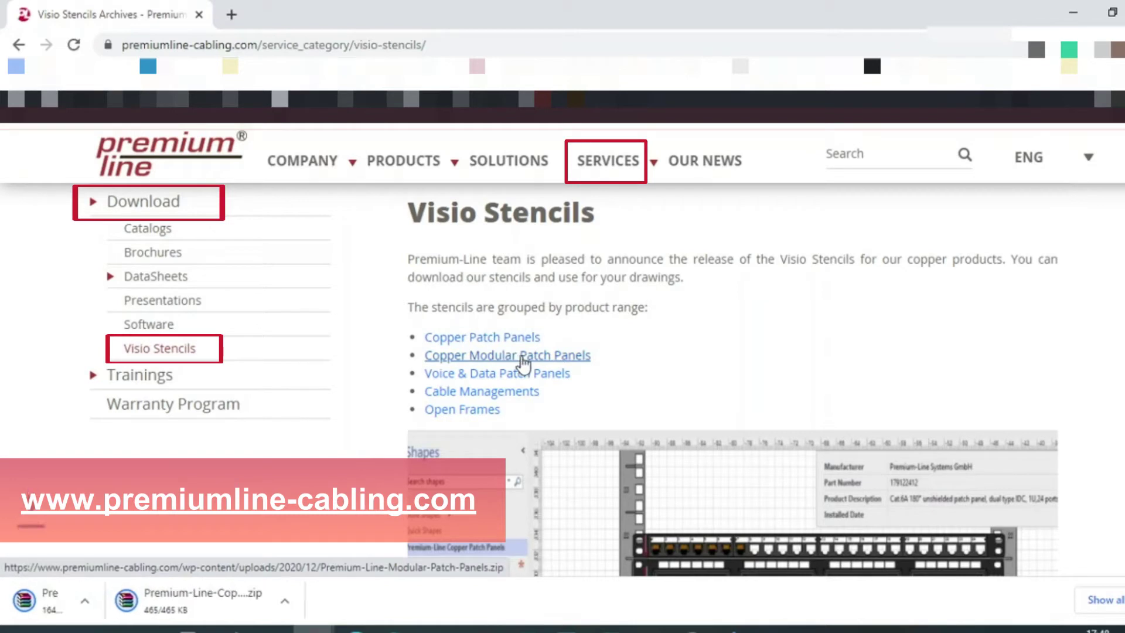
{"action": "left_click", "coordinate": [518, 374]}
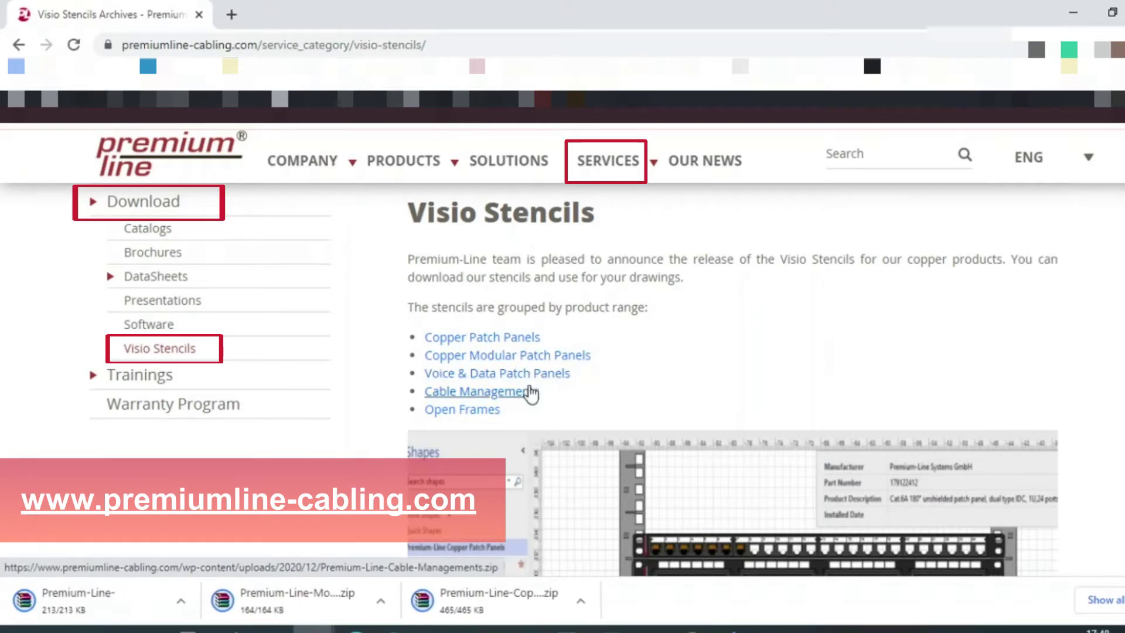
{"action": "left_click", "coordinate": [511, 391]}
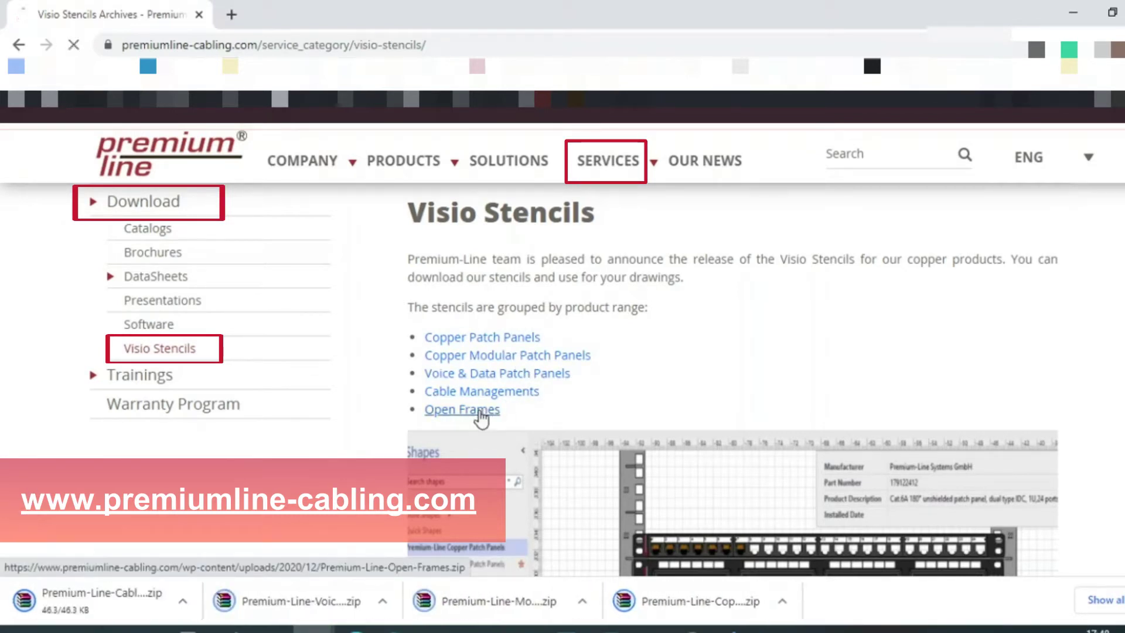
{"action": "left_click", "coordinate": [479, 410]}
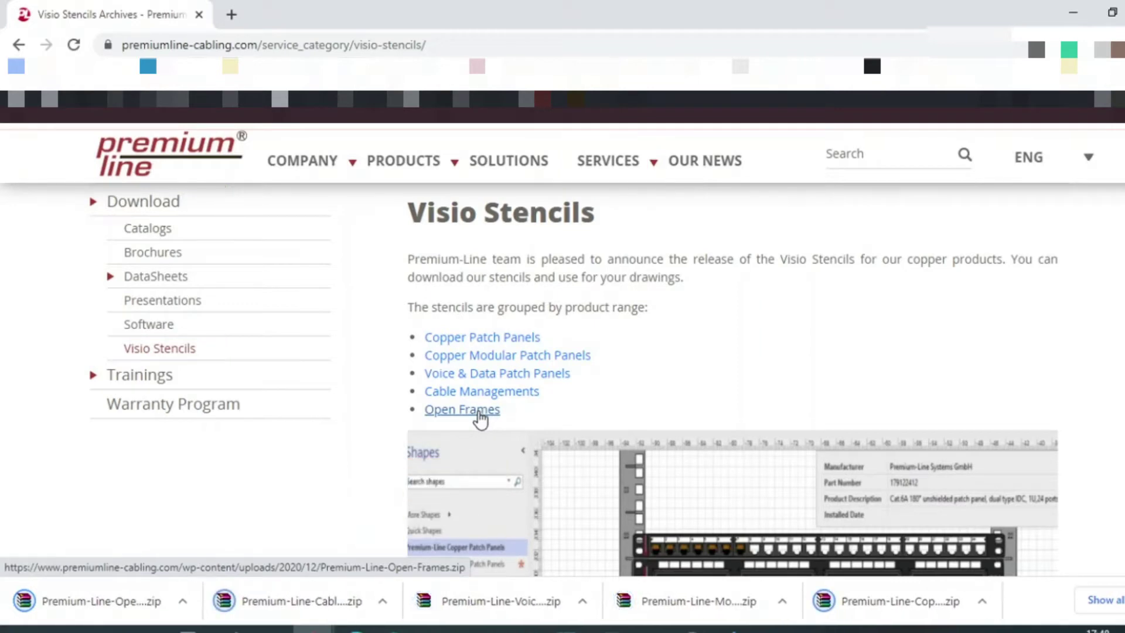
Step: Open the Cable Managements archive and create a Premium-Line folder in My Shapes
{"action": "mouse_move", "coordinate": [275, 629]}
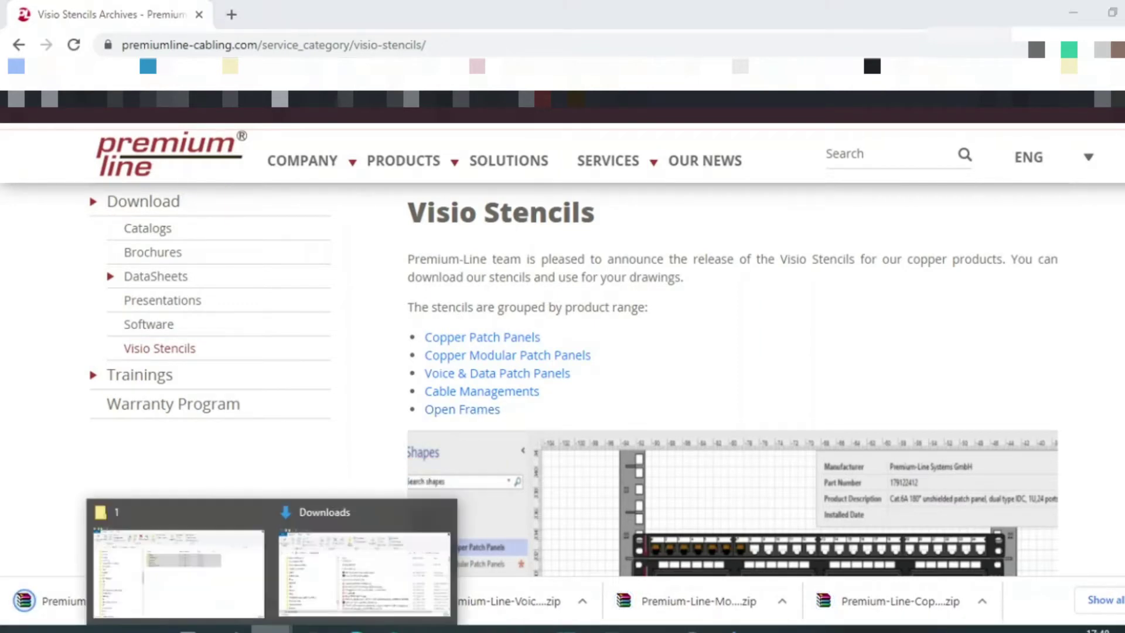
{"action": "left_click", "coordinate": [352, 604]}
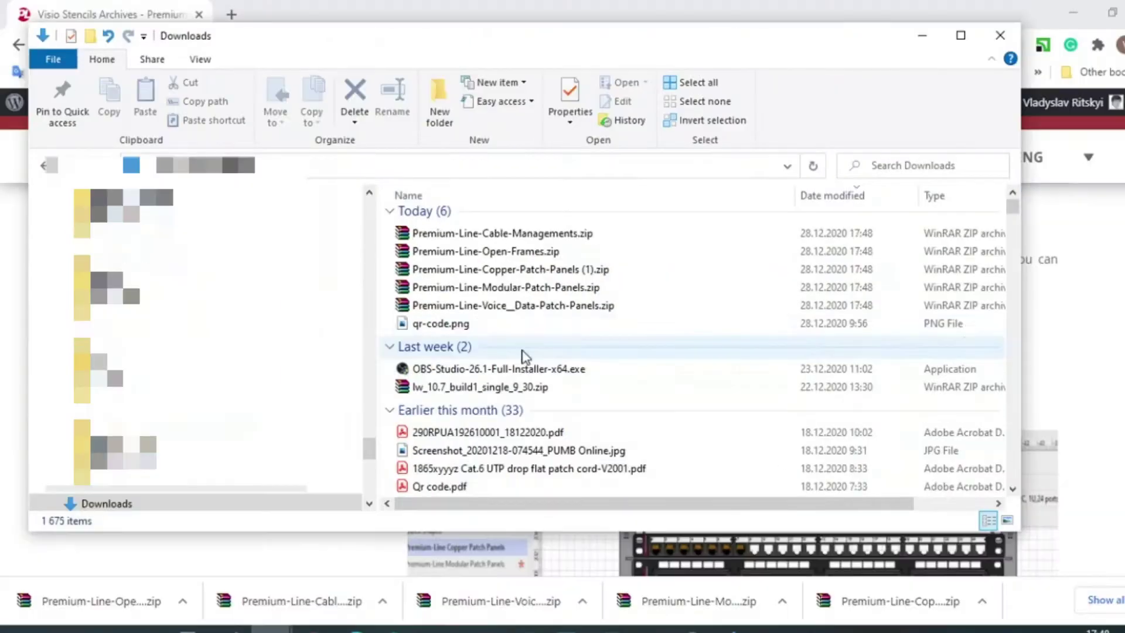
{"action": "double_click", "coordinate": [495, 235]}
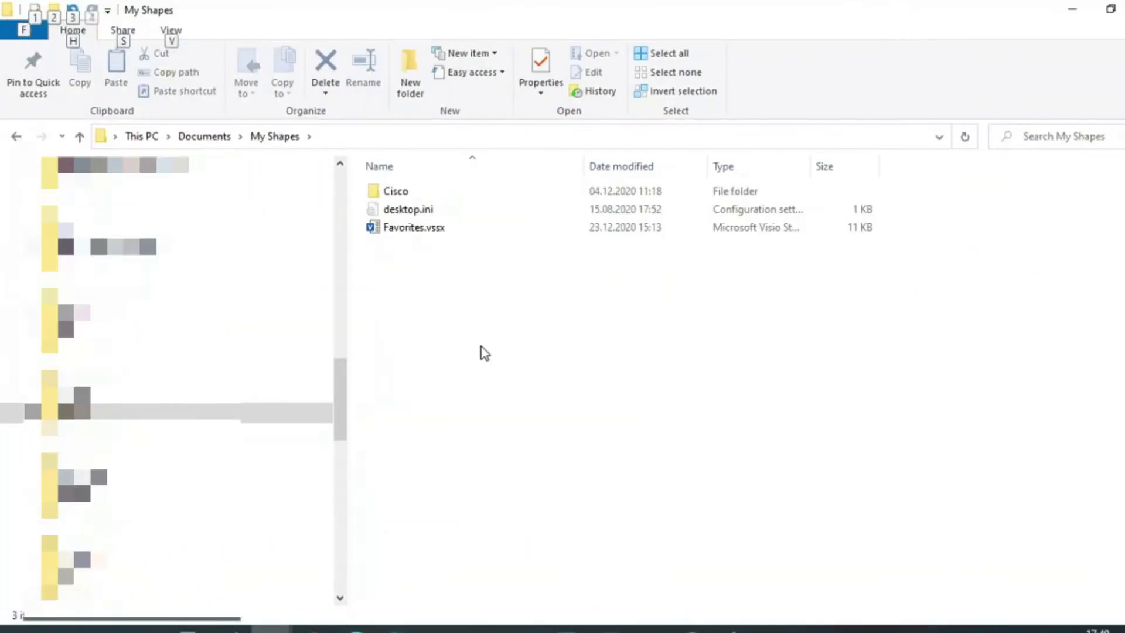
{"action": "left_click", "coordinate": [414, 68]}
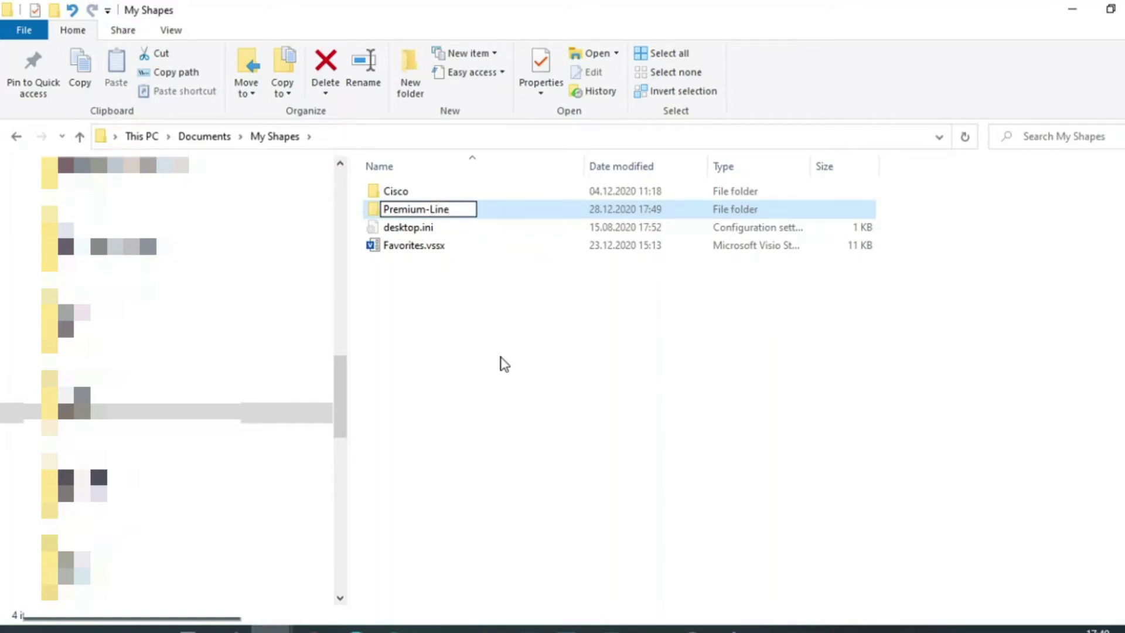
{"action": "key", "text": "Return"}
{"action": "key", "text": "Return"}
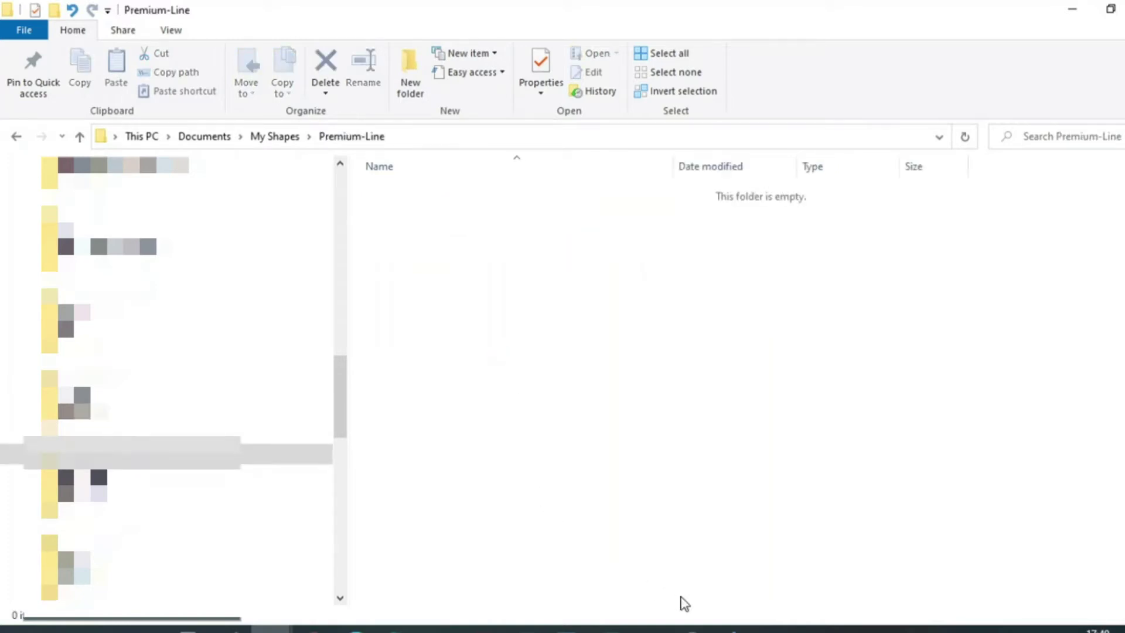
Step: Copy the Premium-Line Cable Managements.vss stencil from the archive into the Premium-Line folder
{"action": "left_click_drag", "start_coordinate": [571, 112], "coordinate": [776, 111]}
{"action": "left_click", "coordinate": [586, 266]}
{"action": "left_click", "coordinate": [428, 241]}
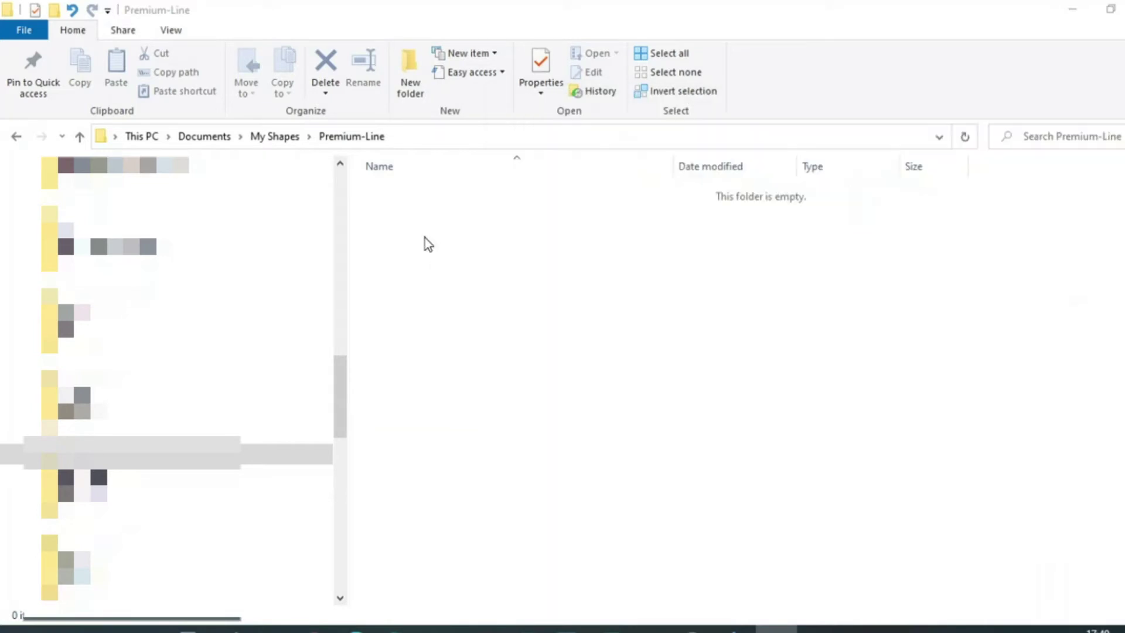
{"action": "key", "text": "ctrl+v"}
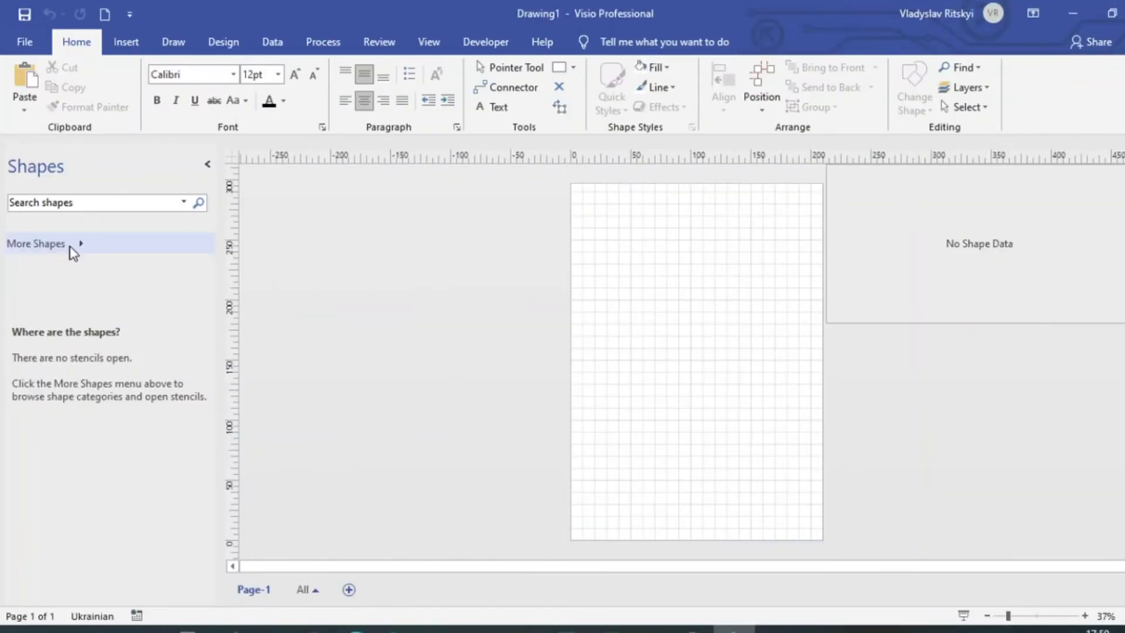
Step: Open the Cable Managements, Copper, Modular, Open Frames and Voice & Data stencils from My Shapes > Premium-Line
{"action": "left_click", "coordinate": [70, 246]}
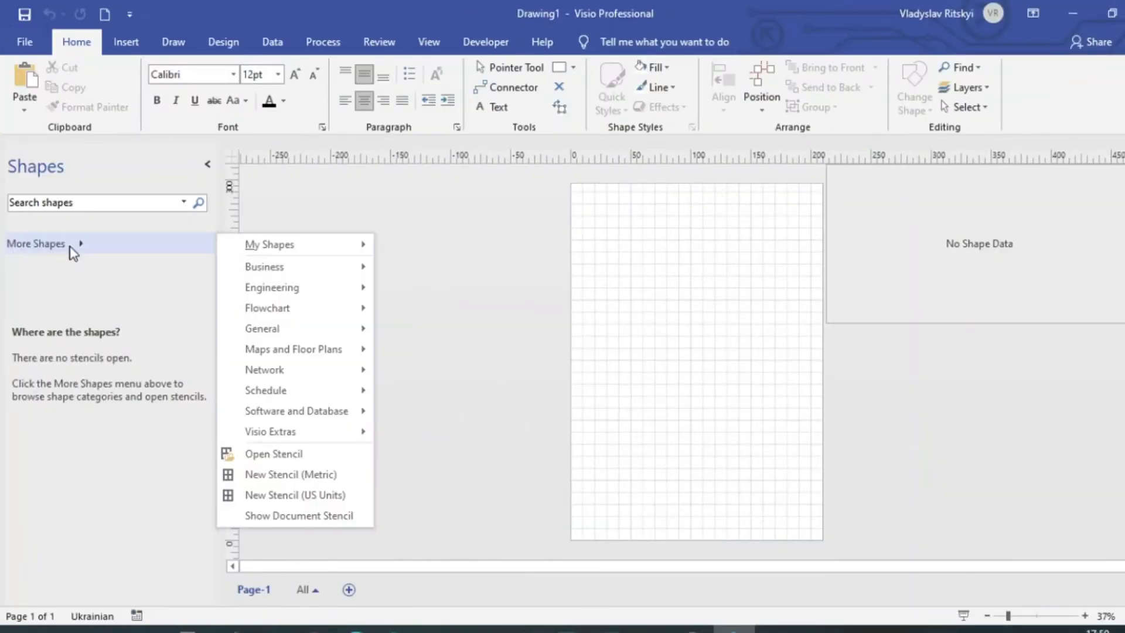
{"action": "mouse_move", "coordinate": [269, 242]}
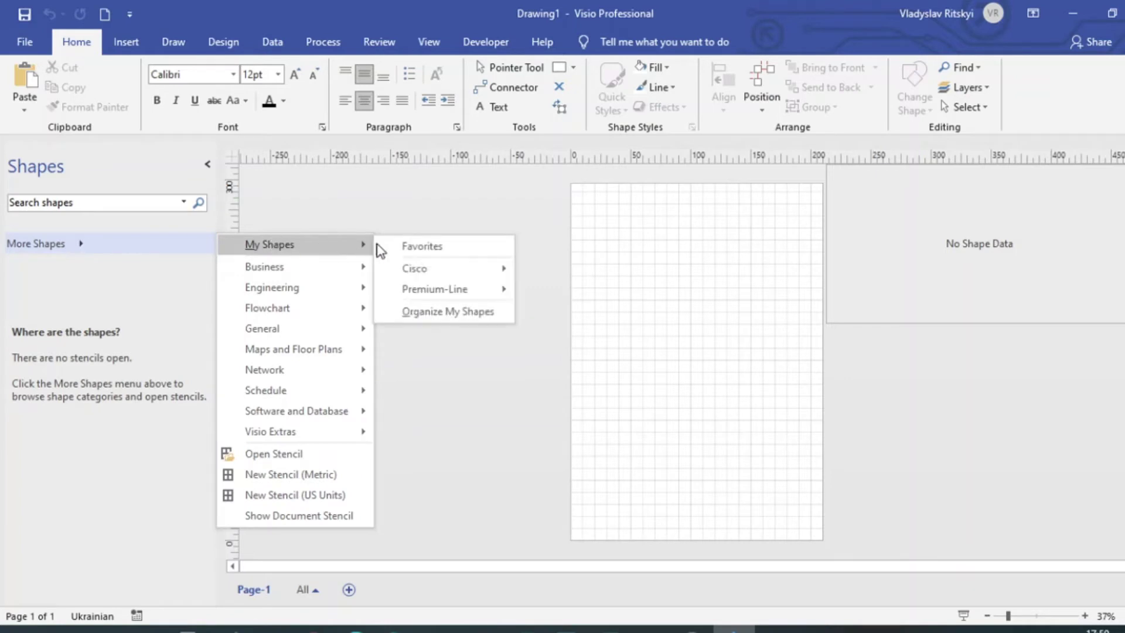
{"action": "mouse_move", "coordinate": [483, 293]}
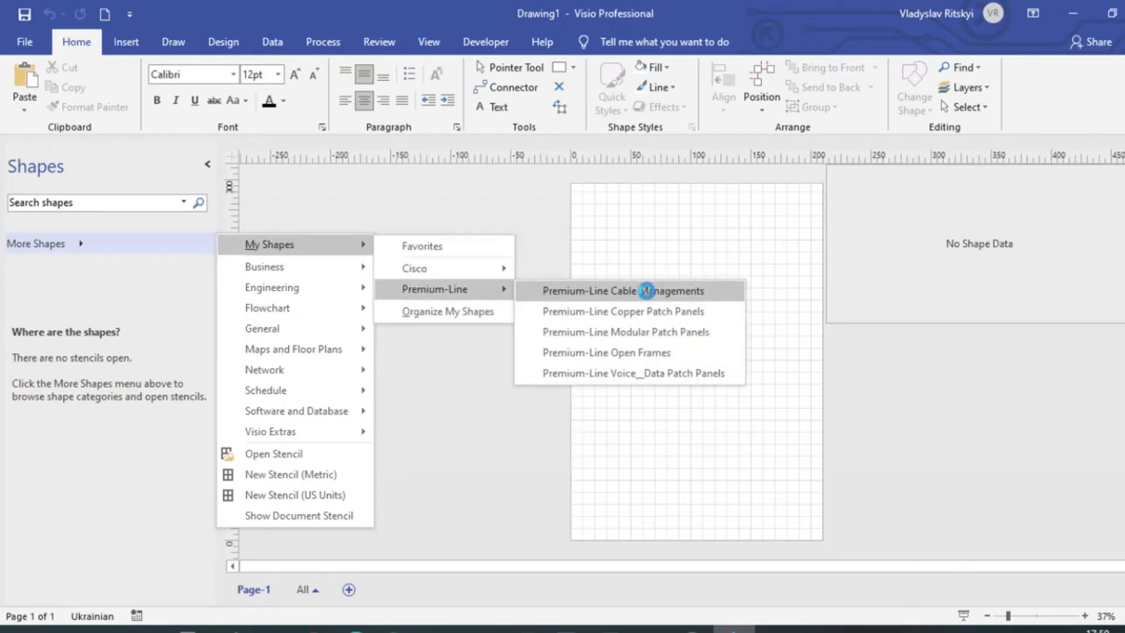
{"action": "left_click", "coordinate": [647, 291]}
{"action": "left_click", "coordinate": [647, 311]}
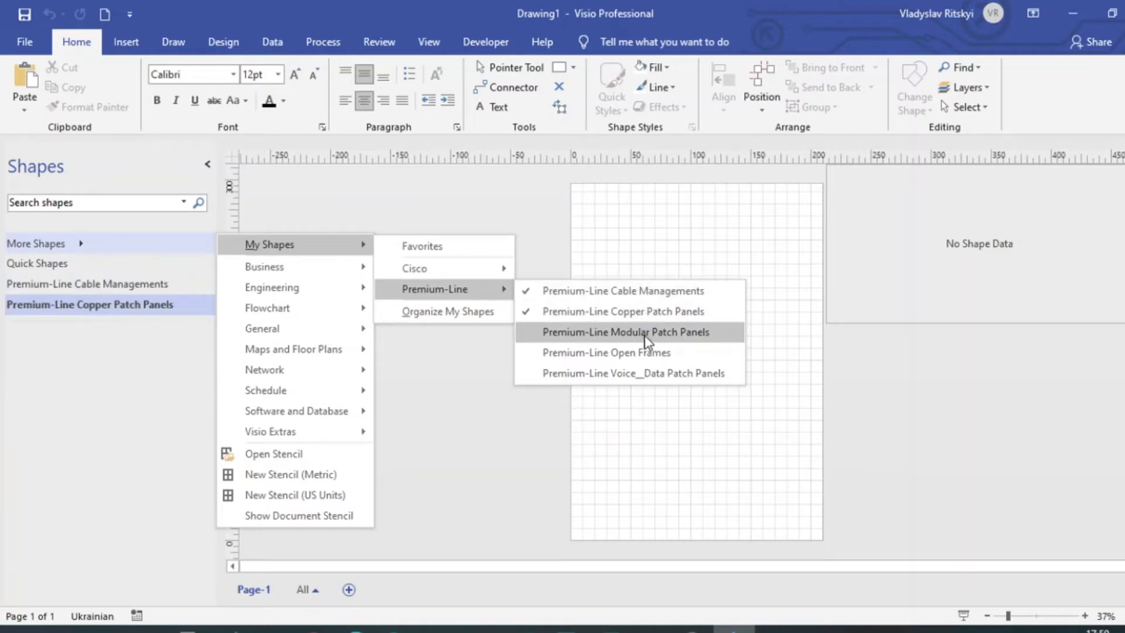
{"action": "left_click", "coordinate": [645, 334]}
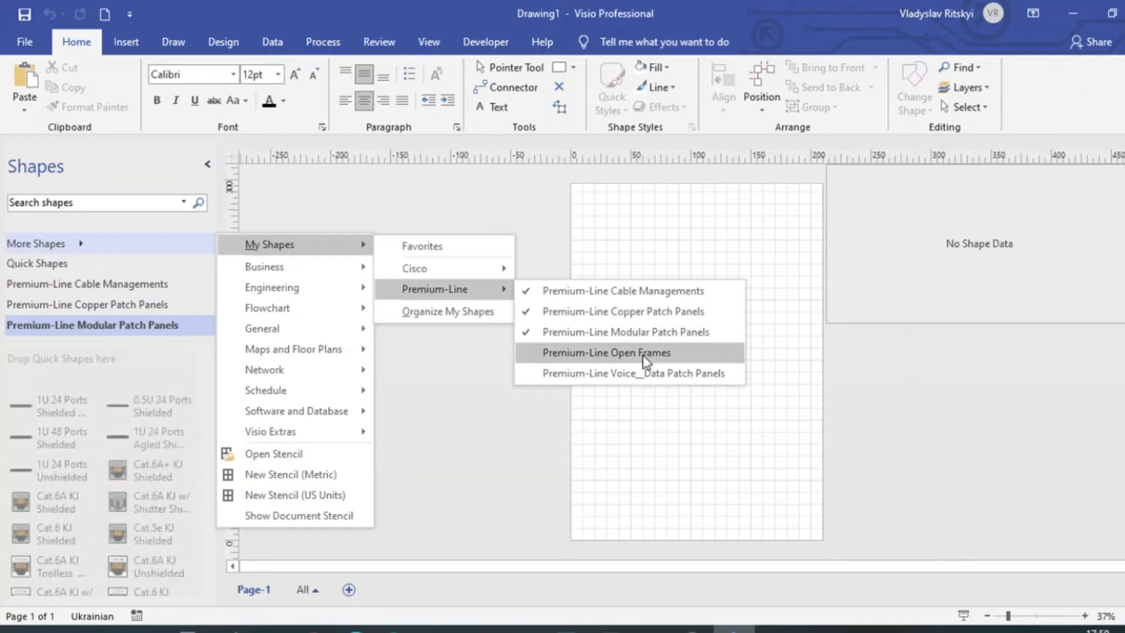
{"action": "left_click", "coordinate": [643, 352]}
{"action": "left_click", "coordinate": [639, 374]}
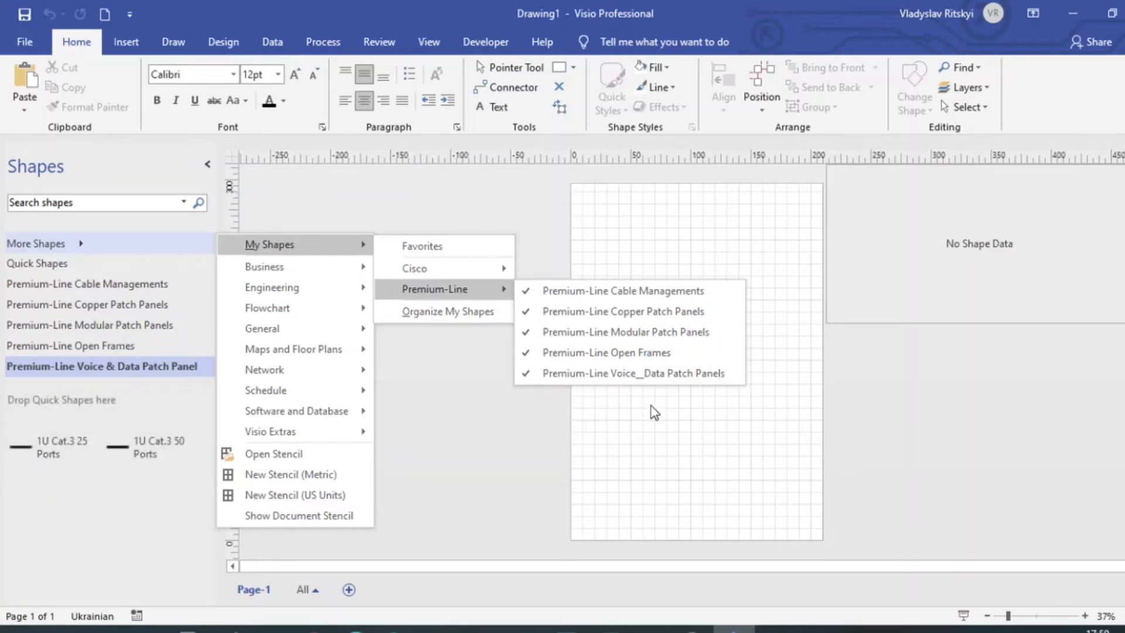
Step: Place the 25U 2-Post Open Frame rack on the page and zoom in
{"action": "left_click", "coordinate": [643, 420]}
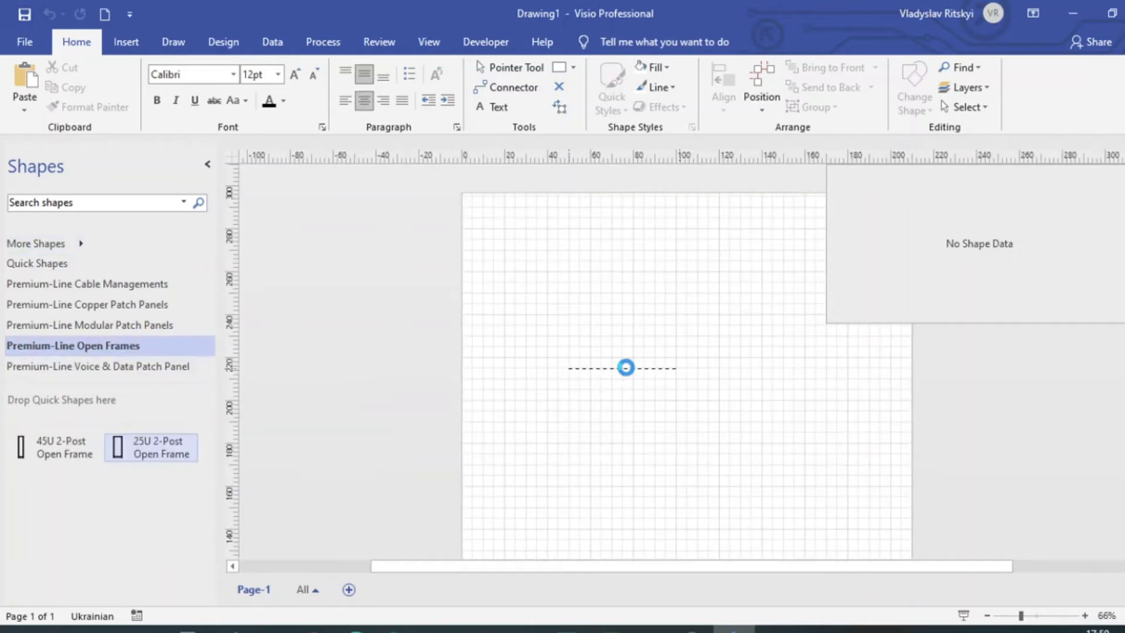
{"action": "left_click_drag", "start_coordinate": [628, 367], "coordinate": [617, 372]}
{"action": "scroll", "coordinate": [598, 450], "scroll_direction": "up", "scroll_amount": 3}
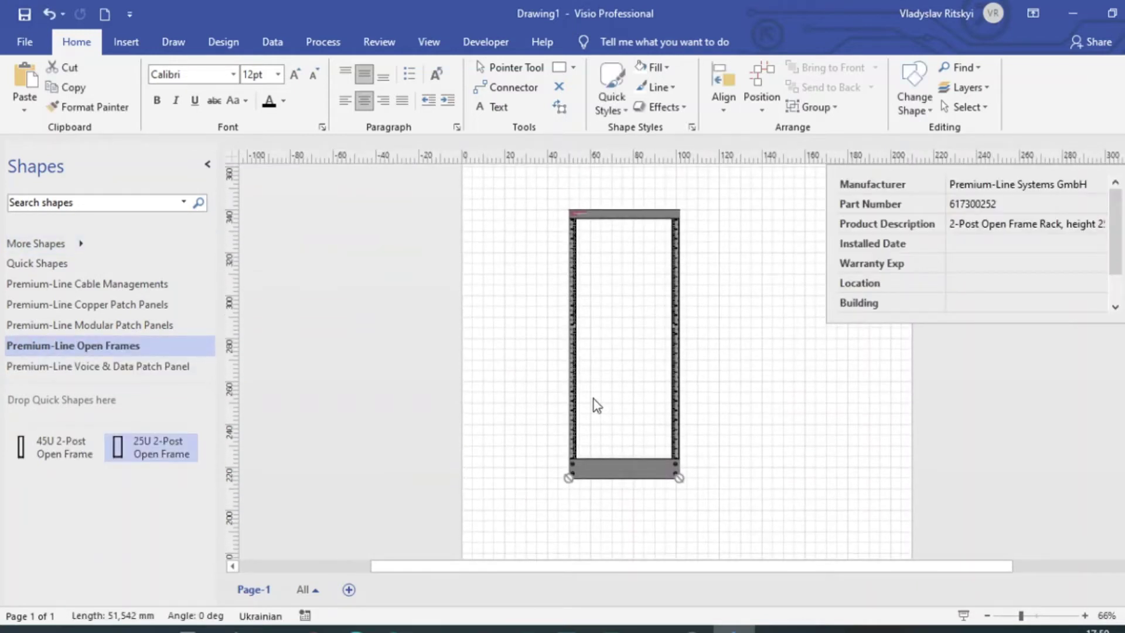
{"action": "scroll", "coordinate": [646, 274], "scroll_direction": "up", "scroll_amount": 3}
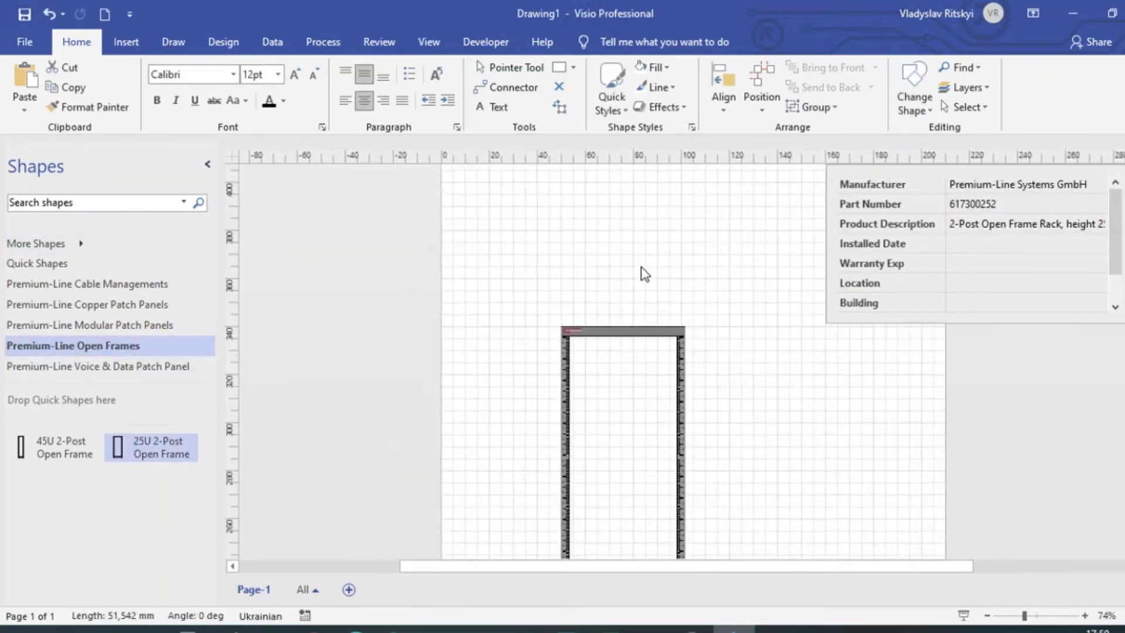
{"action": "scroll", "coordinate": [620, 414], "scroll_direction": "up", "scroll_amount": 5, "text": "ctrl"}
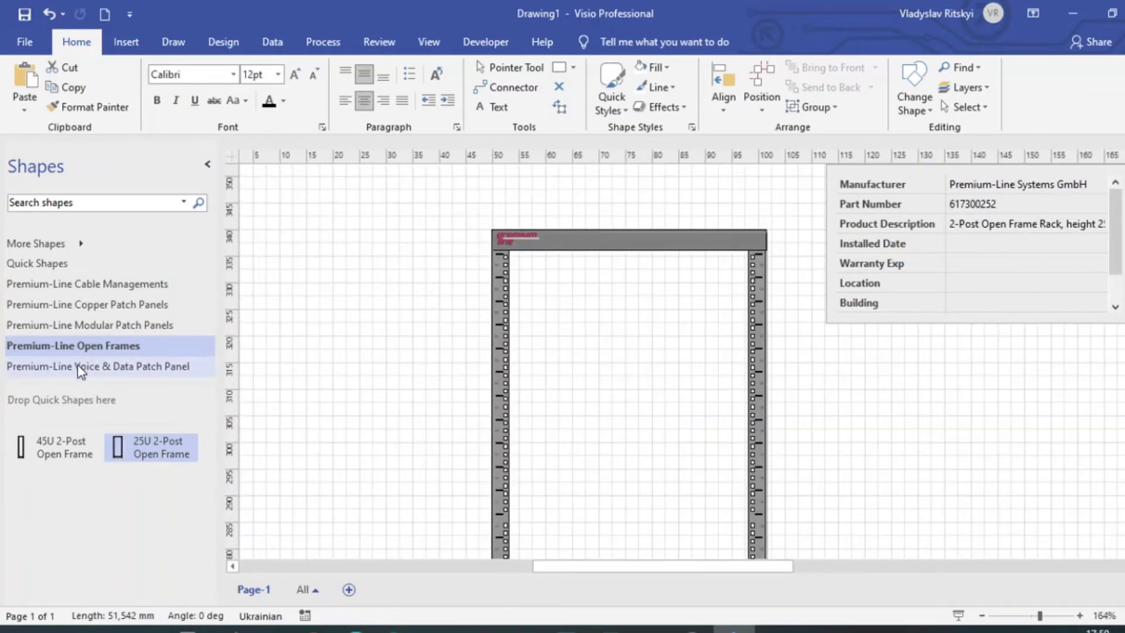
Step: Mount a 1U Cat.3 50-port panel near the rack top with a 1U duct cable manager below
{"action": "left_click", "coordinate": [80, 366]}
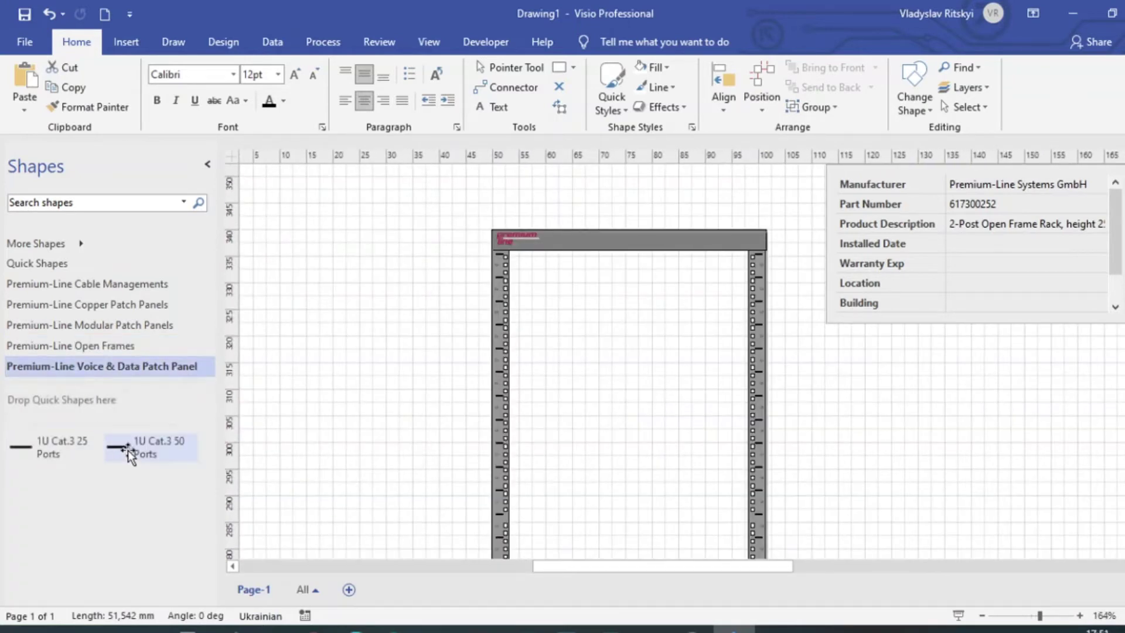
{"action": "left_click_drag", "start_coordinate": [128, 450], "coordinate": [628, 300]}
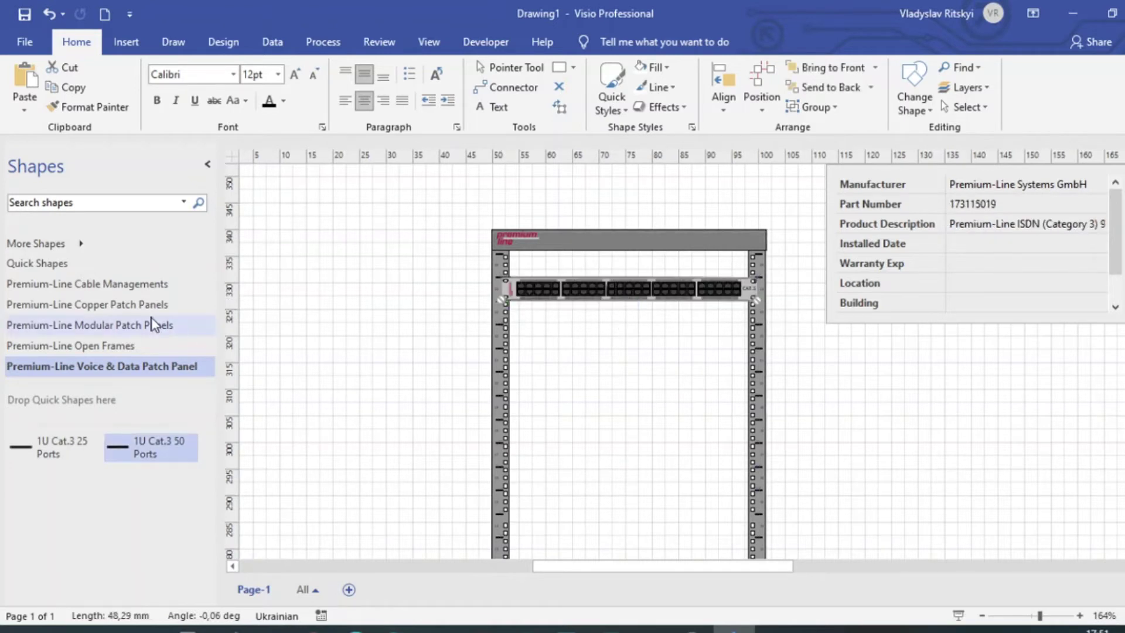
{"action": "left_click", "coordinate": [118, 286]}
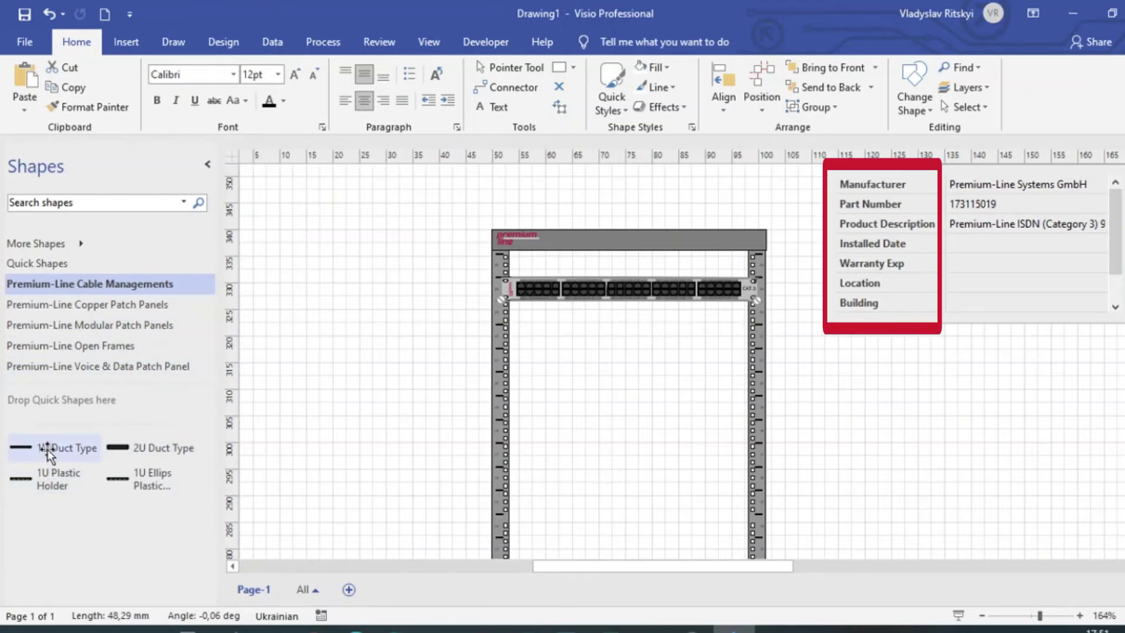
{"action": "mouse_move", "coordinate": [47, 449]}
{"action": "left_mouse_down"}
{"action": "mouse_move", "coordinate": [449, 409]}
{"action": "mouse_move", "coordinate": [627, 346]}
{"action": "mouse_move", "coordinate": [629, 326]}
{"action": "left_mouse_up"}
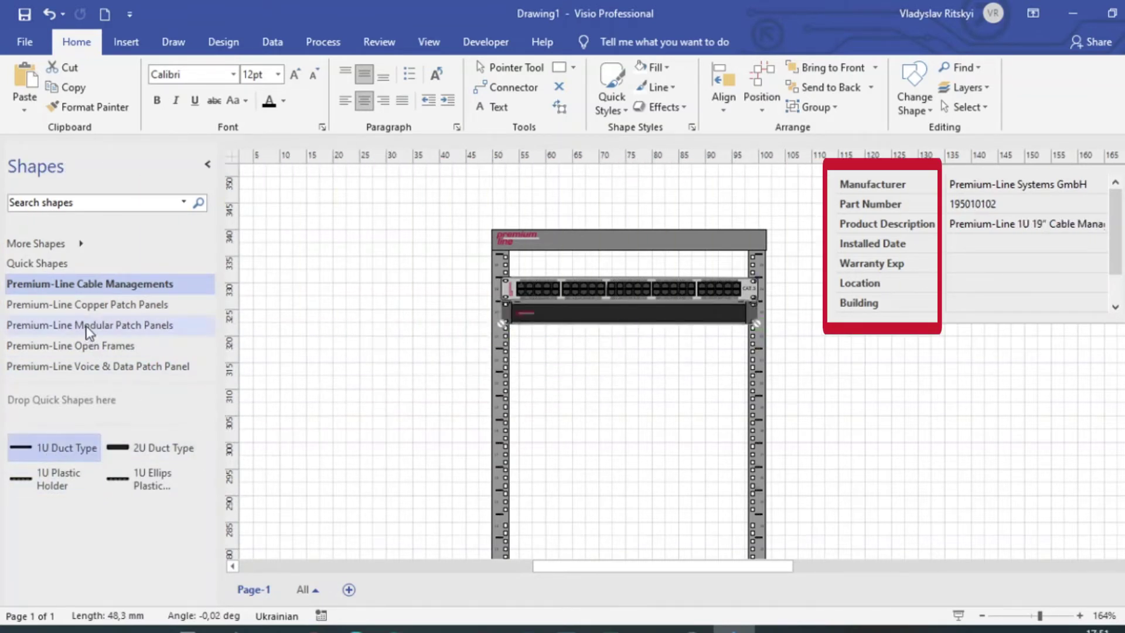
Step: Add 1U Cat.6A unshielded panels and a bottom 1U 24-port shielded panel holding a Cat.6A+ keystone jack
{"action": "left_click", "coordinate": [79, 306]}
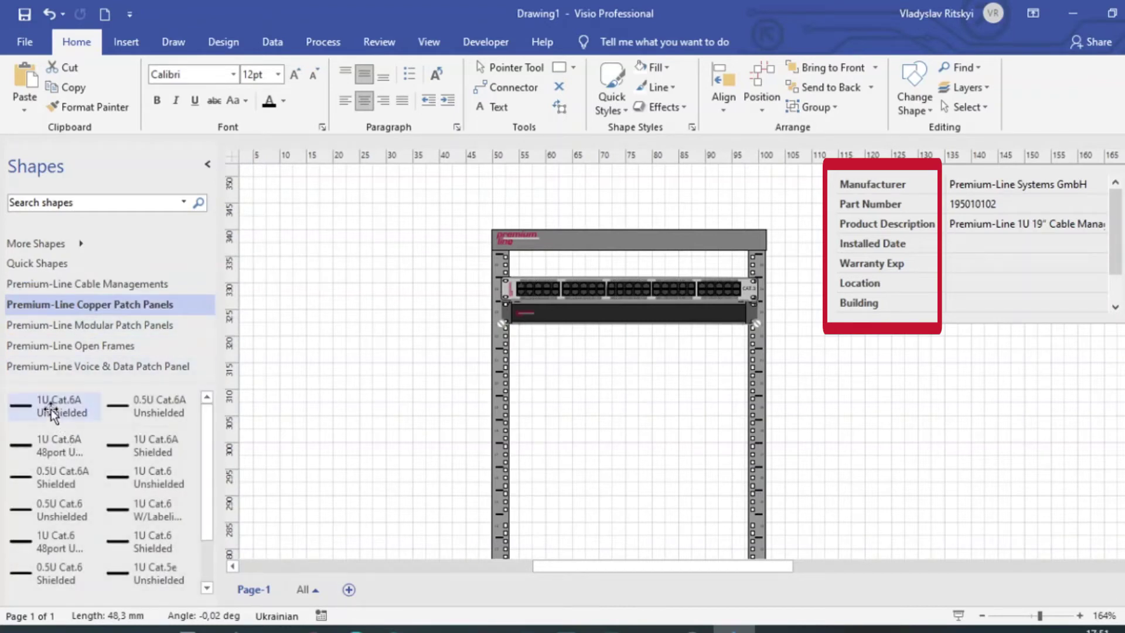
{"action": "left_click_drag", "start_coordinate": [53, 409], "coordinate": [628, 476]}
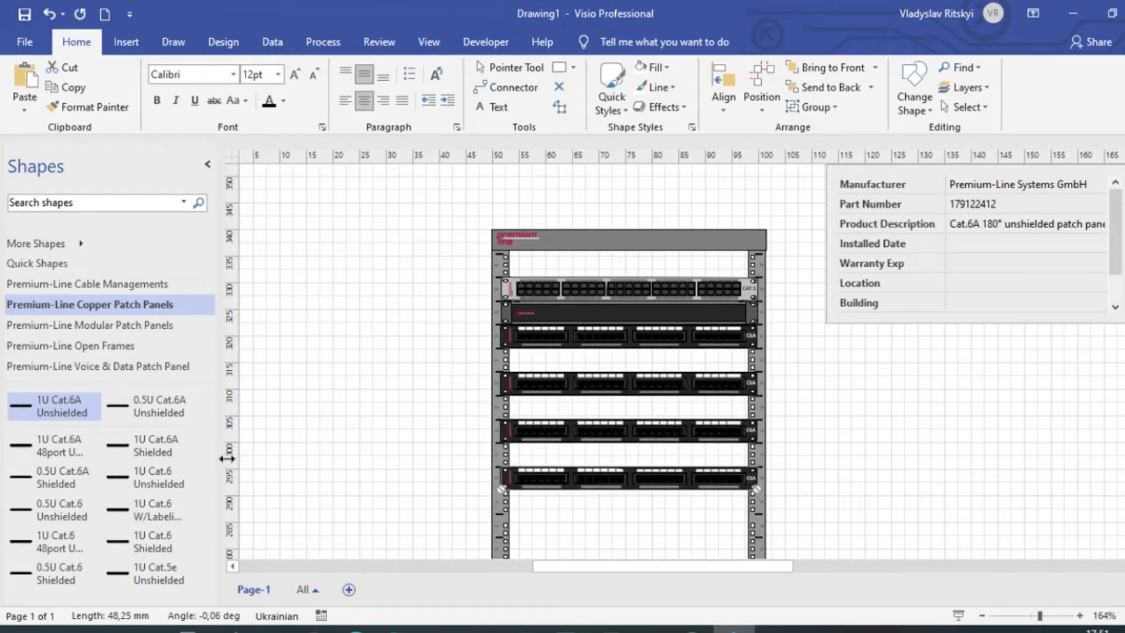
{"action": "left_click", "coordinate": [75, 329]}
{"action": "scroll", "coordinate": [136, 448], "scroll_direction": "down", "scroll_amount": 1}
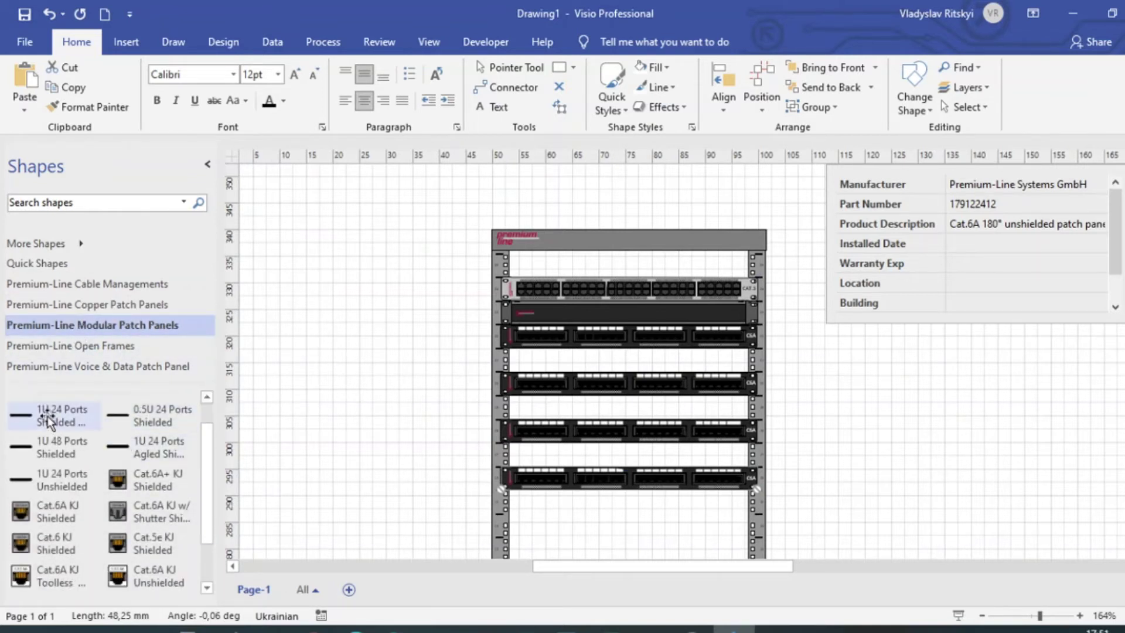
{"action": "left_click_drag", "start_coordinate": [50, 419], "coordinate": [627, 519]}
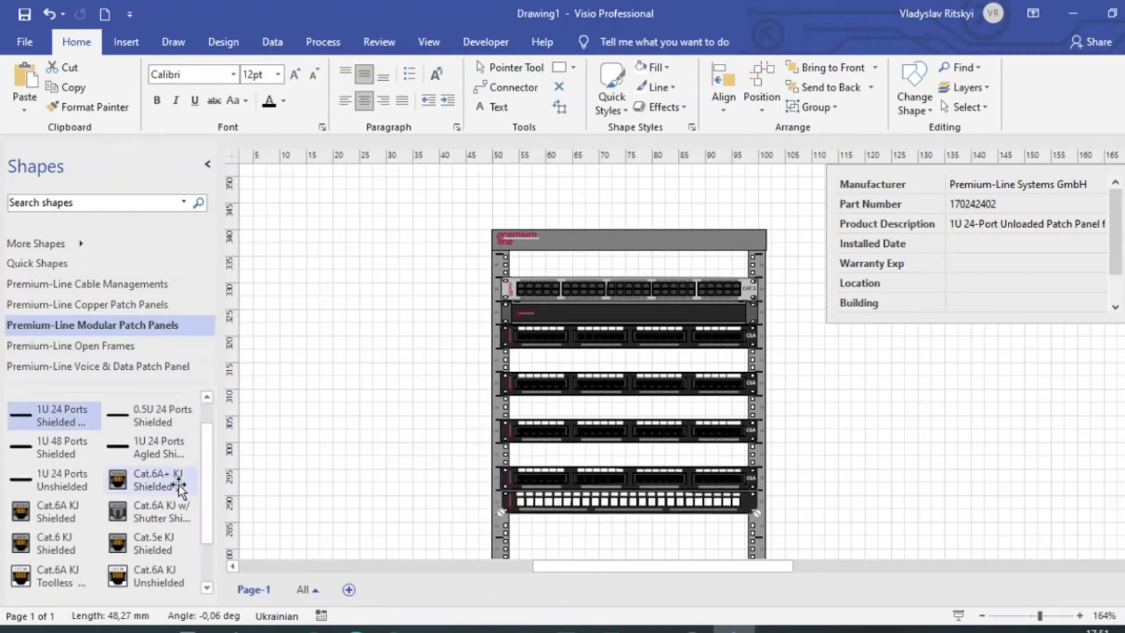
{"action": "left_click_drag", "start_coordinate": [151, 491], "coordinate": [524, 513]}
Step: Copy the keystone jack into more ports, then delete the jacks in ports 1–3
{"action": "scroll", "coordinate": [524, 513], "scroll_direction": "up", "scroll_amount": 5}
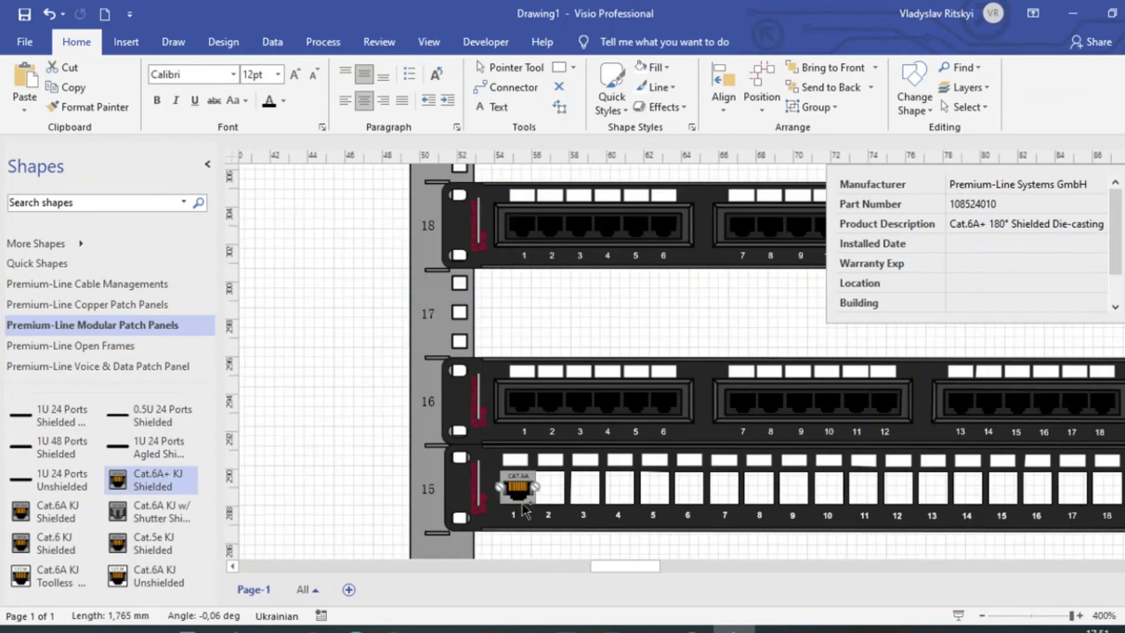
{"action": "scroll", "coordinate": [523, 509], "scroll_direction": "up", "scroll_amount": 5}
{"action": "left_click_drag", "start_coordinate": [523, 491], "coordinate": [665, 495]}
{"action": "scroll", "coordinate": [654, 501], "scroll_direction": "down", "scroll_amount": 2}
{"action": "left_click_drag", "start_coordinate": [117, 479], "coordinate": [771, 487]}
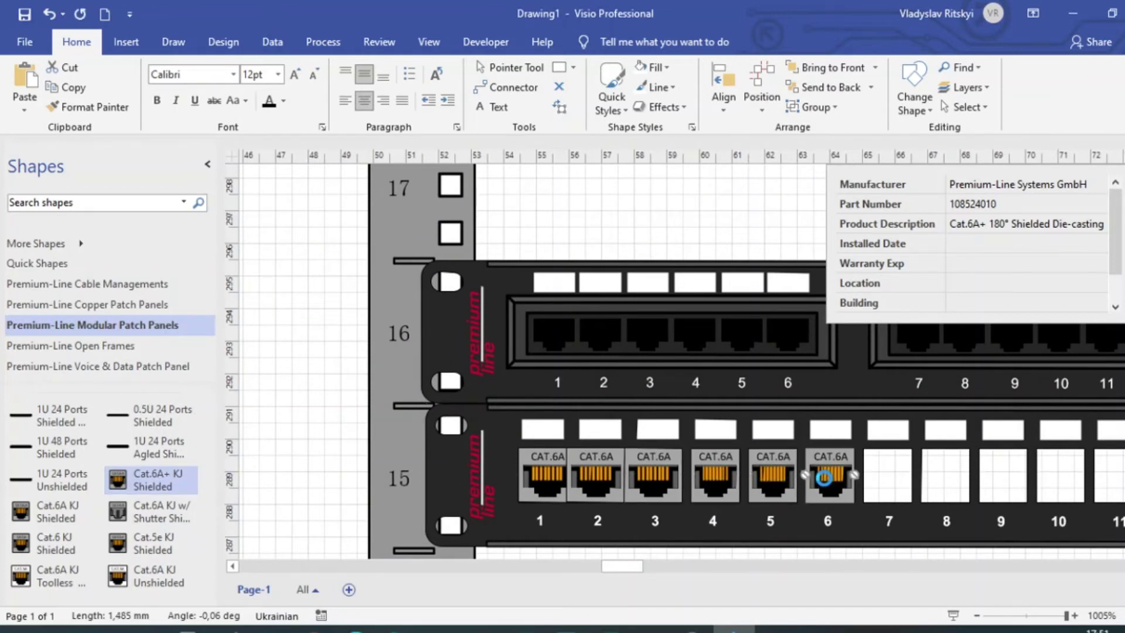
{"action": "left_click", "coordinate": [651, 489]}
{"action": "key", "text": "Delete"}
{"action": "left_click", "coordinate": [603, 479]}
{"action": "key", "text": "Delete"}
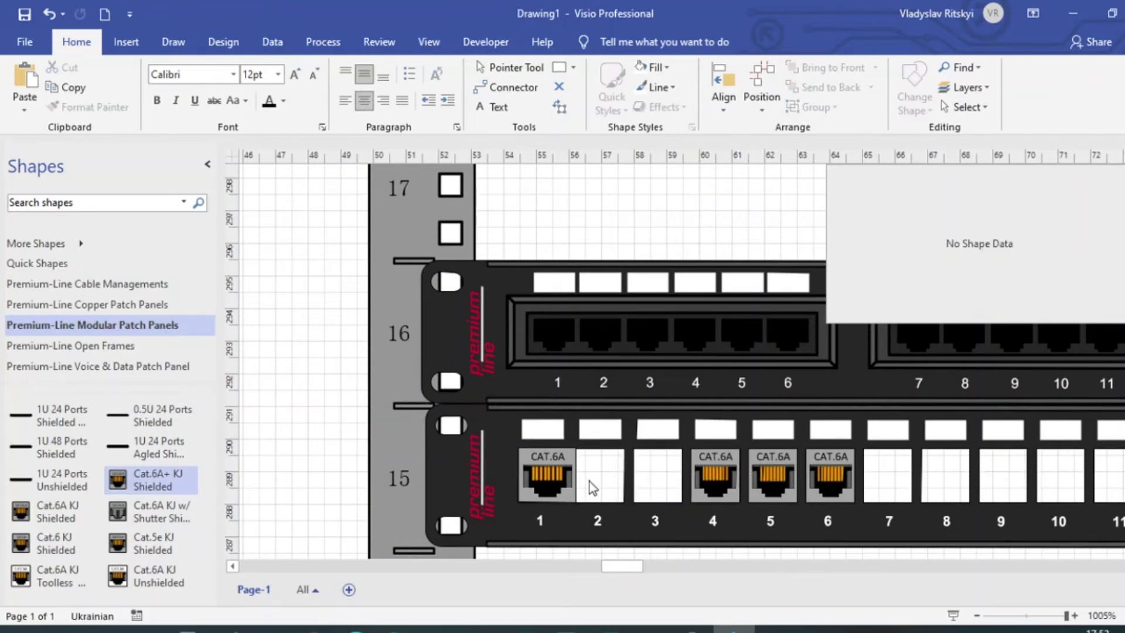
{"action": "left_click", "coordinate": [556, 480]}
{"action": "key", "text": "Delete"}
Step: Set panel 16's Installed Date to 12/28/2020 and Warranty Exp to 12/28/2045
{"action": "left_click", "coordinate": [487, 349]}
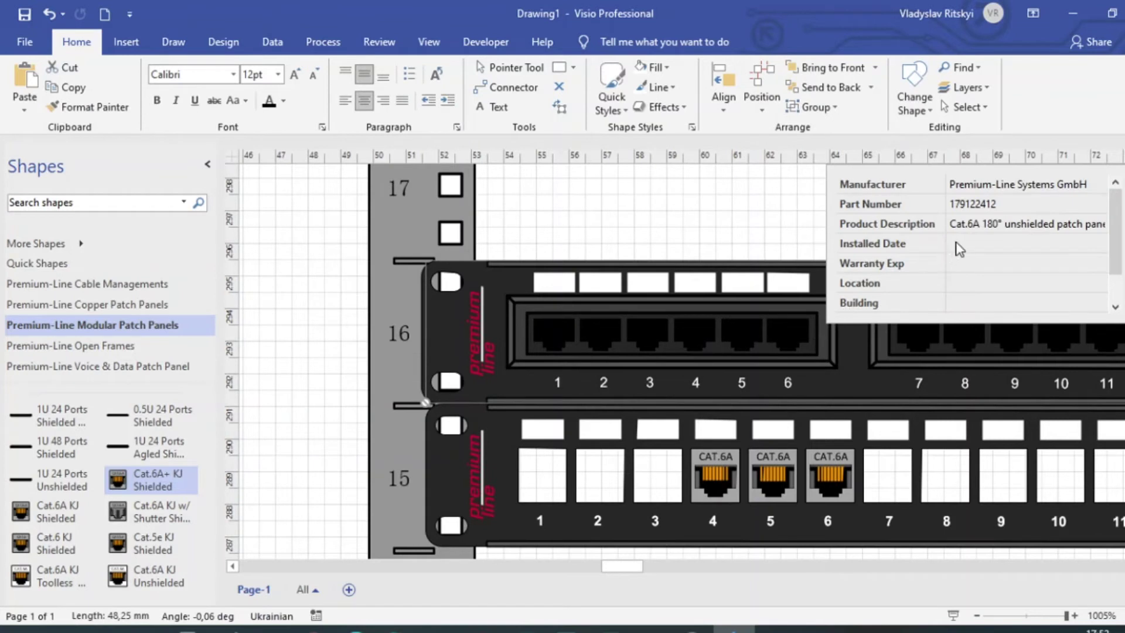
{"action": "left_click", "coordinate": [959, 248]}
{"action": "left_click", "coordinate": [1025, 387]}
{"action": "left_click", "coordinate": [1026, 263]}
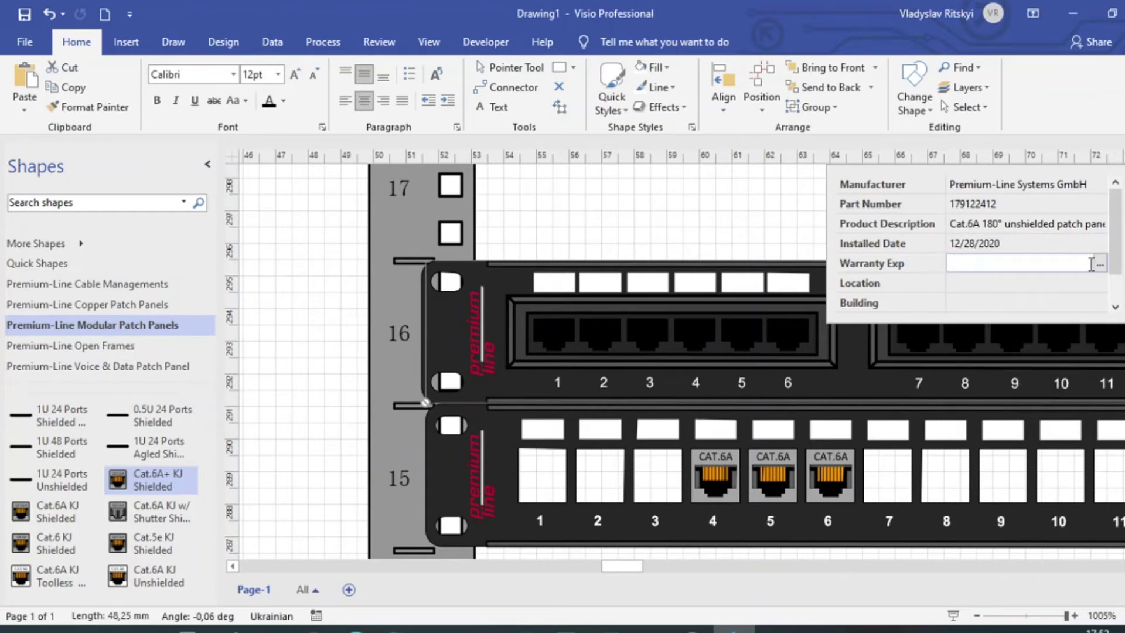
{"action": "left_click", "coordinate": [1027, 405]}
{"action": "type", "text": "5"}
{"action": "key", "text": "Return"}
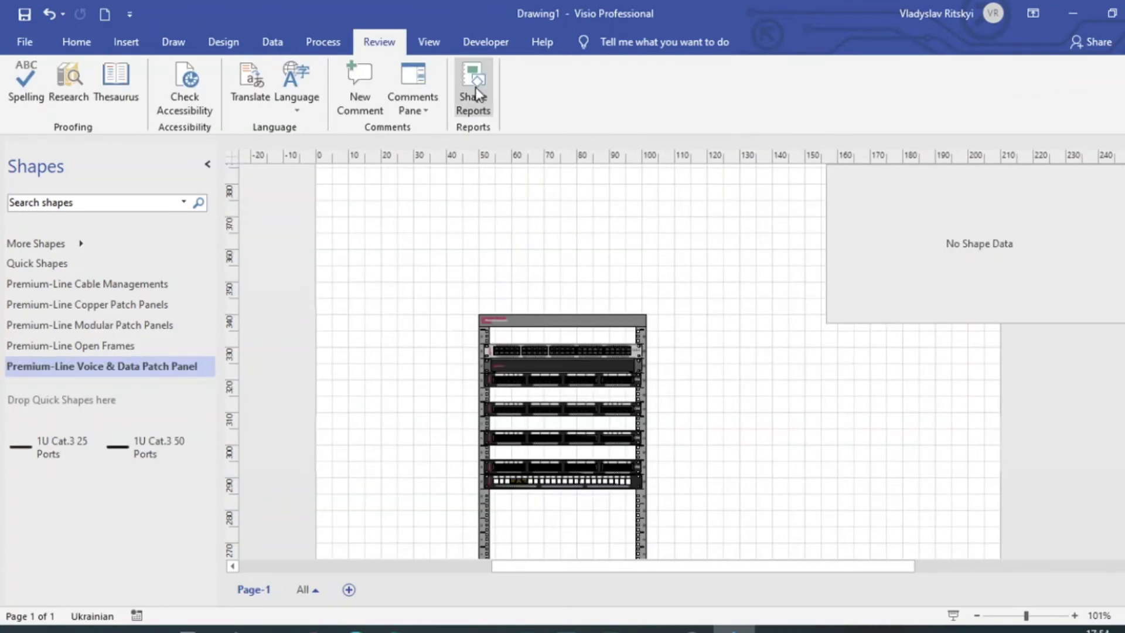
Step: Run the Inventory (Visio Drawing) shape report with Visio shape as the output
{"action": "left_click", "coordinate": [472, 88]}
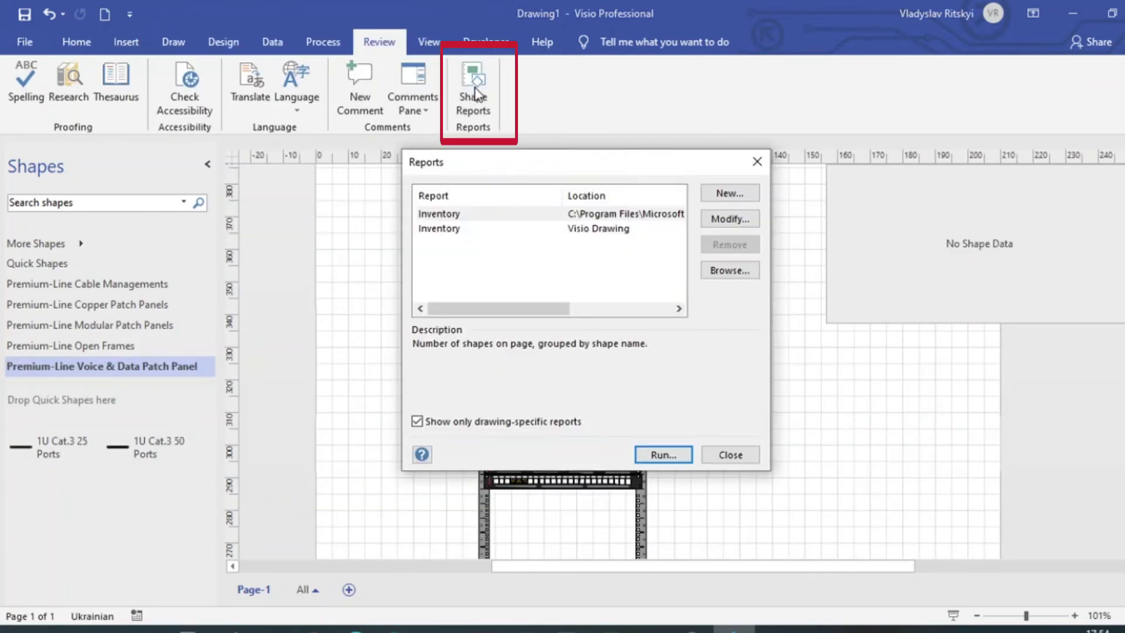
{"action": "left_click", "coordinate": [509, 229]}
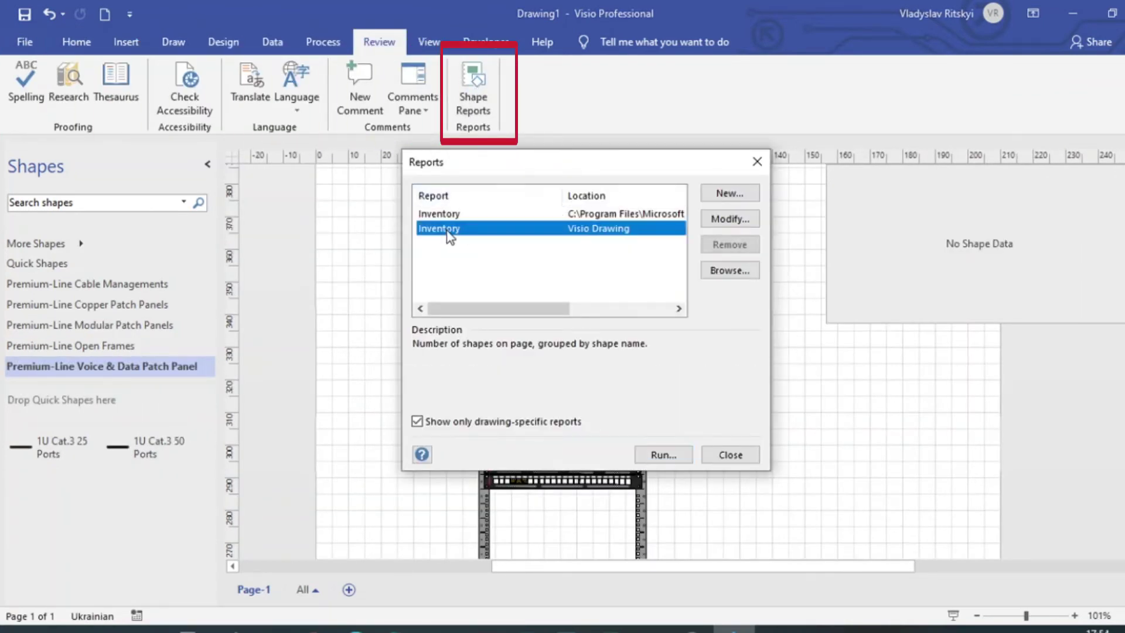
{"action": "left_click", "coordinate": [663, 455]}
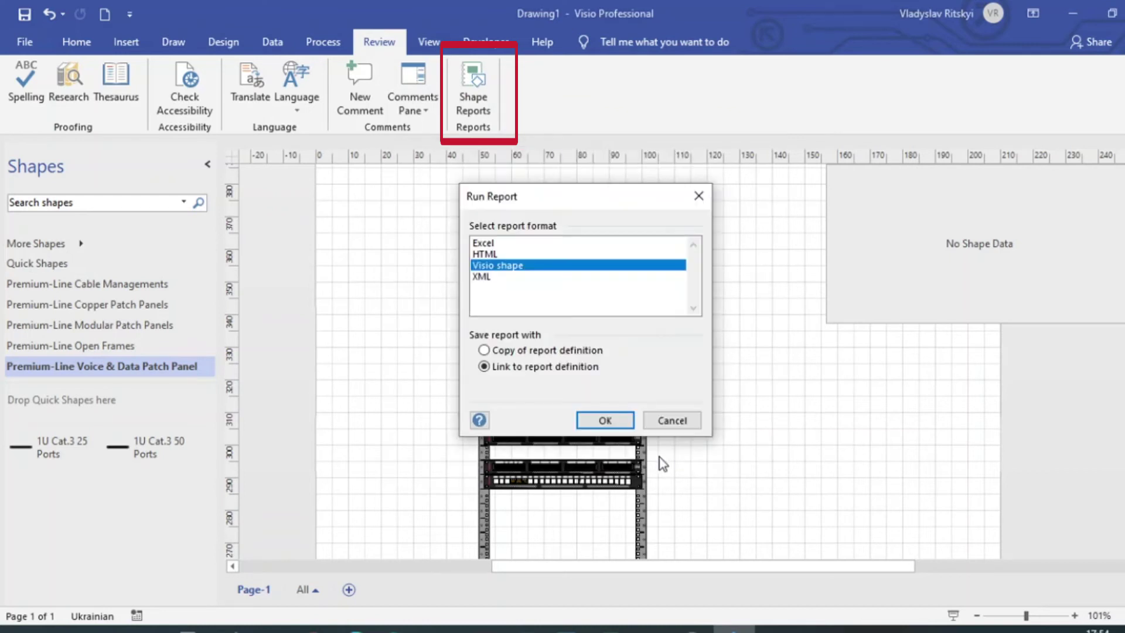
{"action": "left_click", "coordinate": [603, 421]}
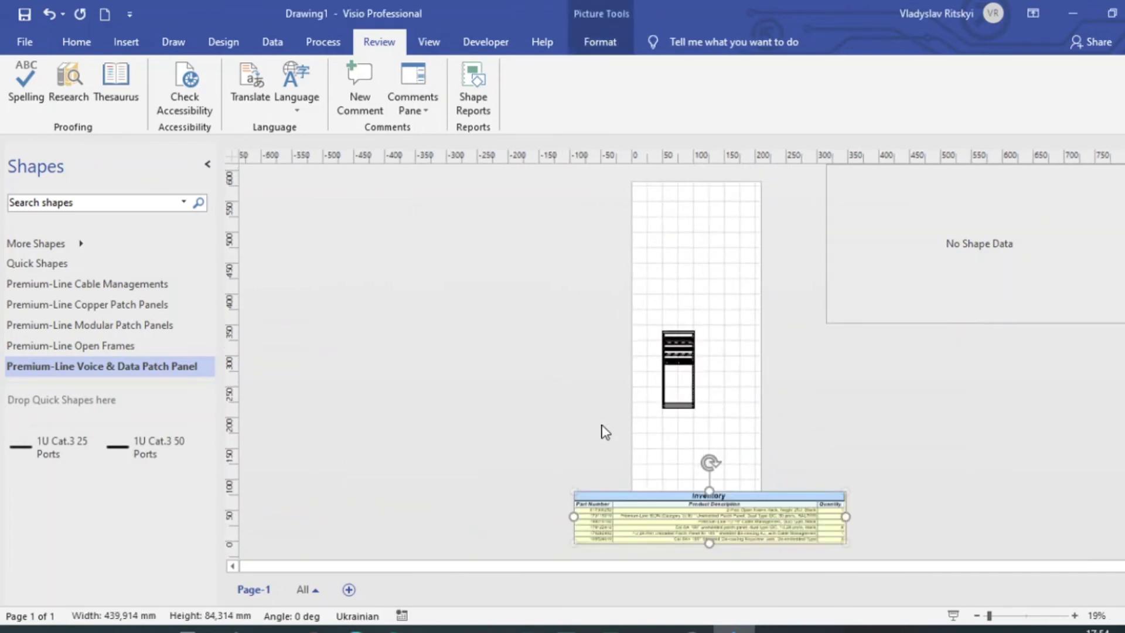
Step: Zoom in and drag the Inventory table higher on the page
{"action": "scroll", "coordinate": [694, 523], "scroll_direction": "up", "scroll_amount": 6}
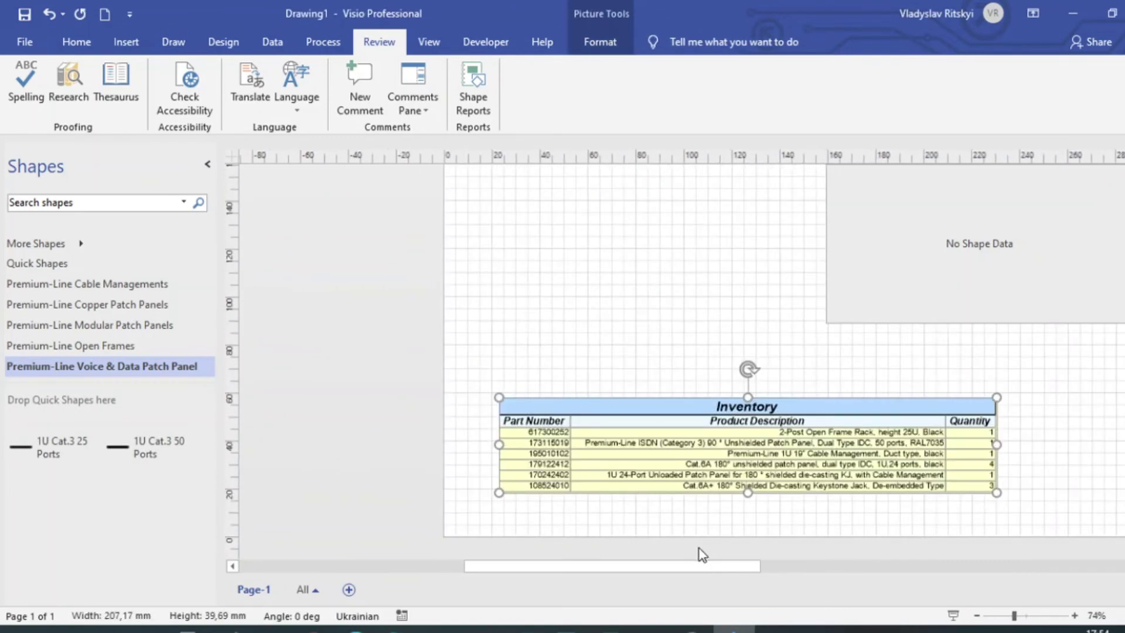
{"action": "scroll", "coordinate": [672, 568], "scroll_direction": "right", "scroll_amount": 3}
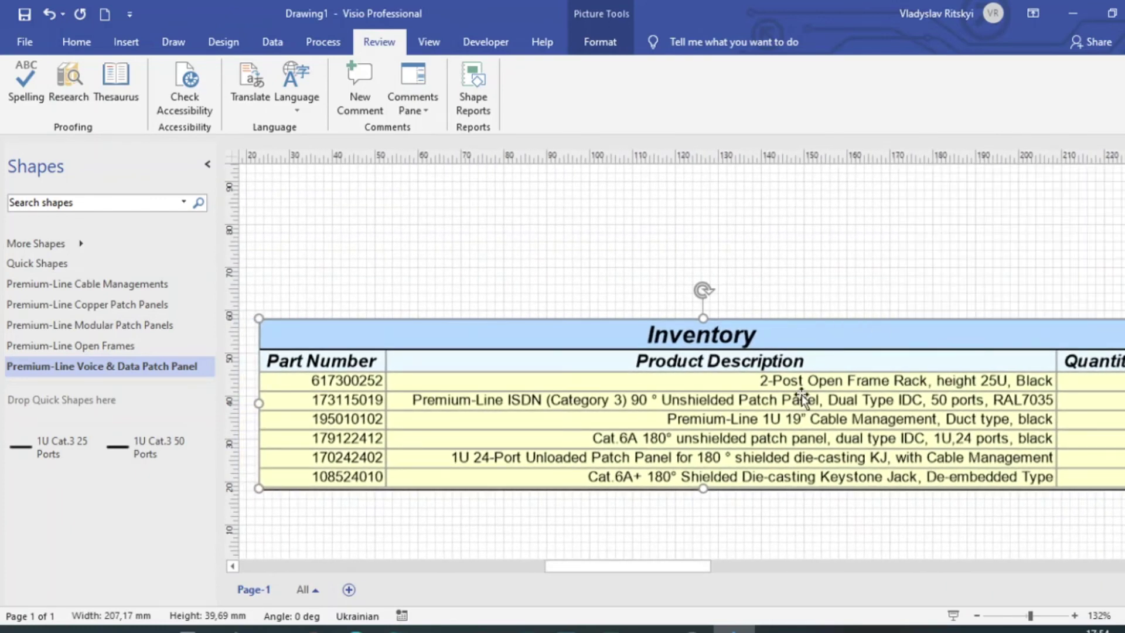
{"action": "left_click_drag", "start_coordinate": [279, 363], "coordinate": [273, 270]}
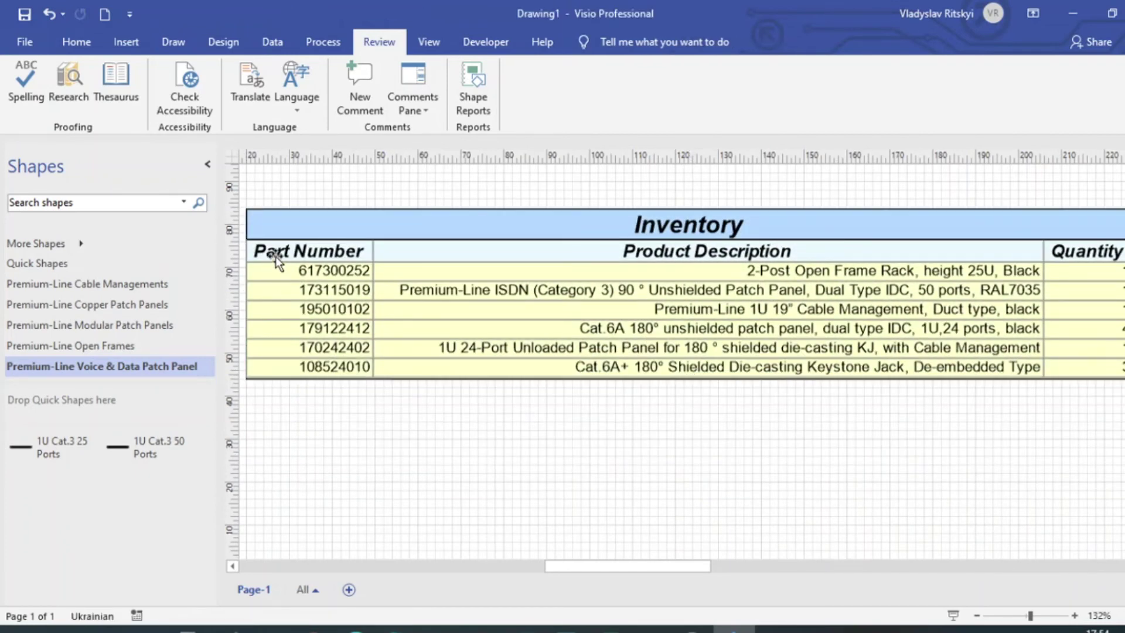
Step: Open the Inventory table in its embedded sheet and copy the header and data rows A2:C7
{"action": "double_click", "coordinate": [274, 264]}
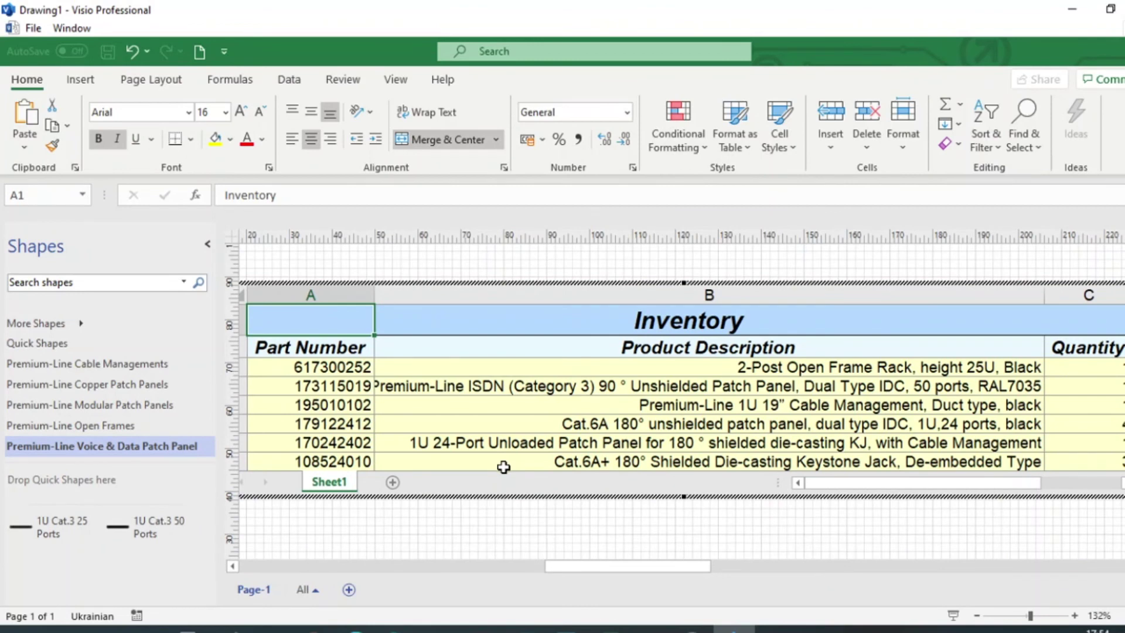
{"action": "left_click", "coordinate": [310, 367]}
{"action": "left_click_drag", "start_coordinate": [310, 348], "coordinate": [688, 456]}
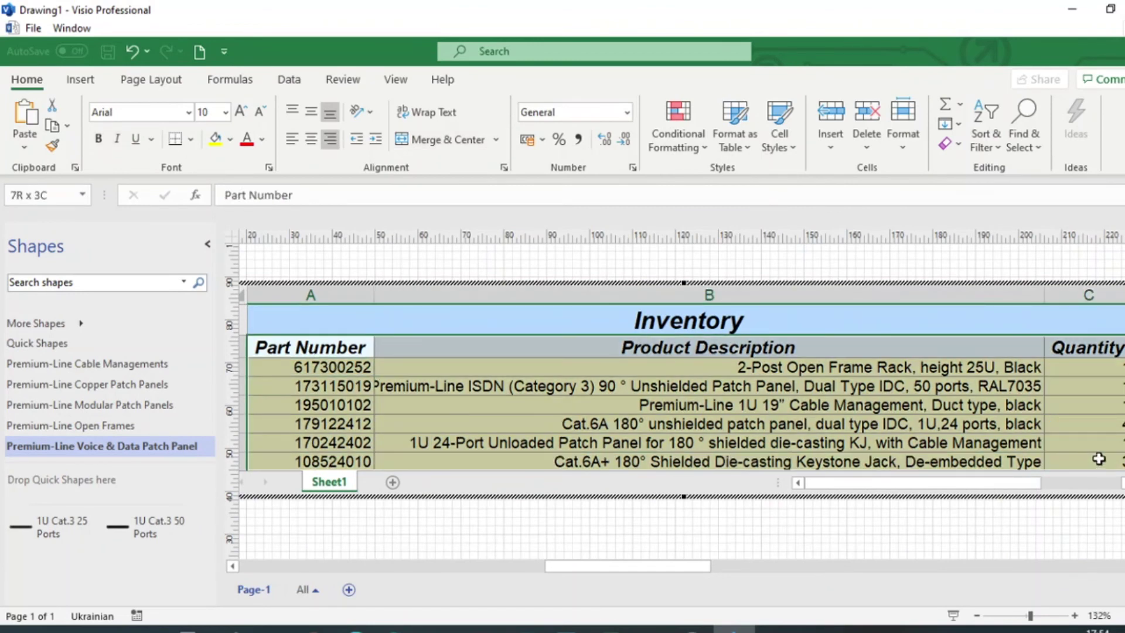
{"action": "left_click_drag", "start_coordinate": [1099, 459], "coordinate": [1098, 457]}
{"action": "key", "text": "ctrl+c"}
{"action": "mouse_move", "coordinate": [606, 629]}
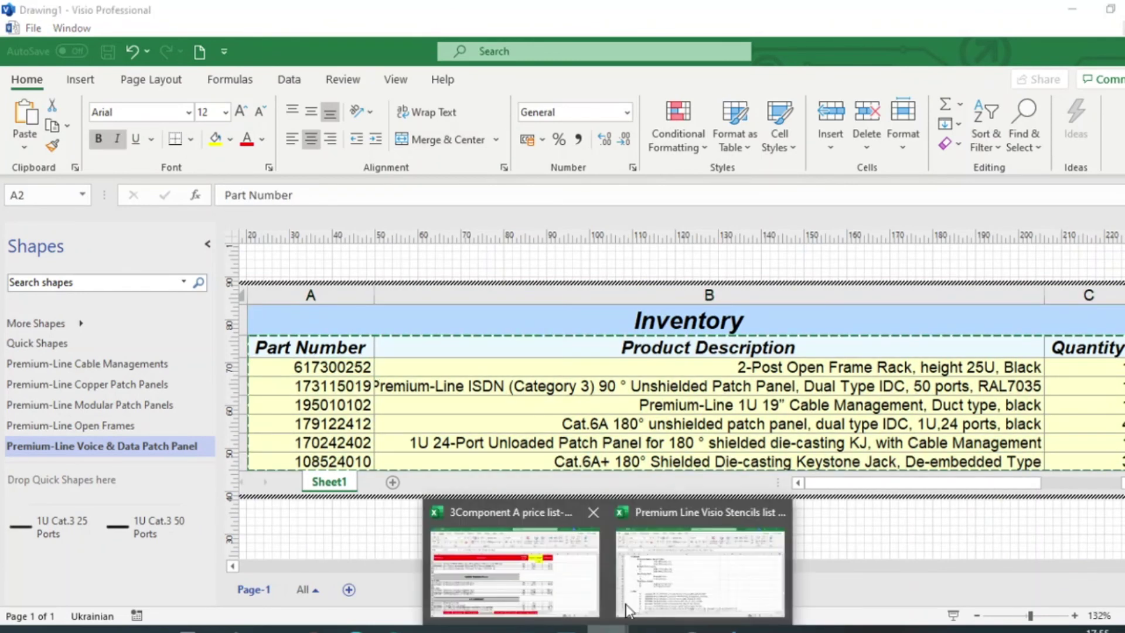
{"action": "left_click", "coordinate": [703, 563]}
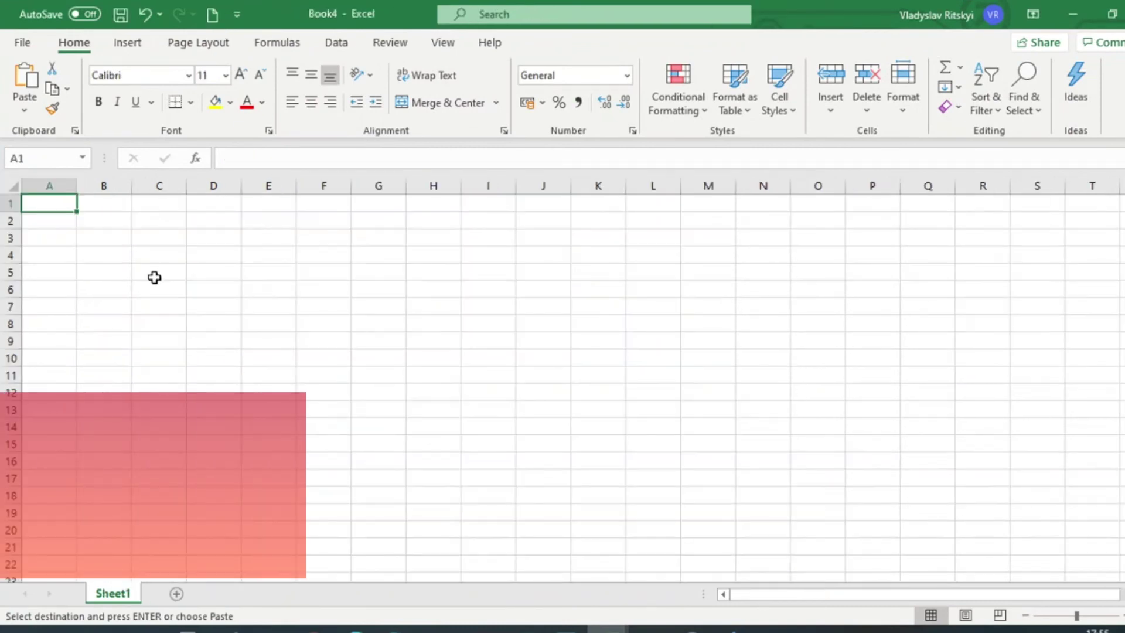
Step: Paste the Inventory table at C5 in Book4, autofit column C and widen column D
{"action": "left_click", "coordinate": [153, 278]}
{"action": "key", "text": "ctrl+v"}
{"action": "double_click", "coordinate": [188, 186]}
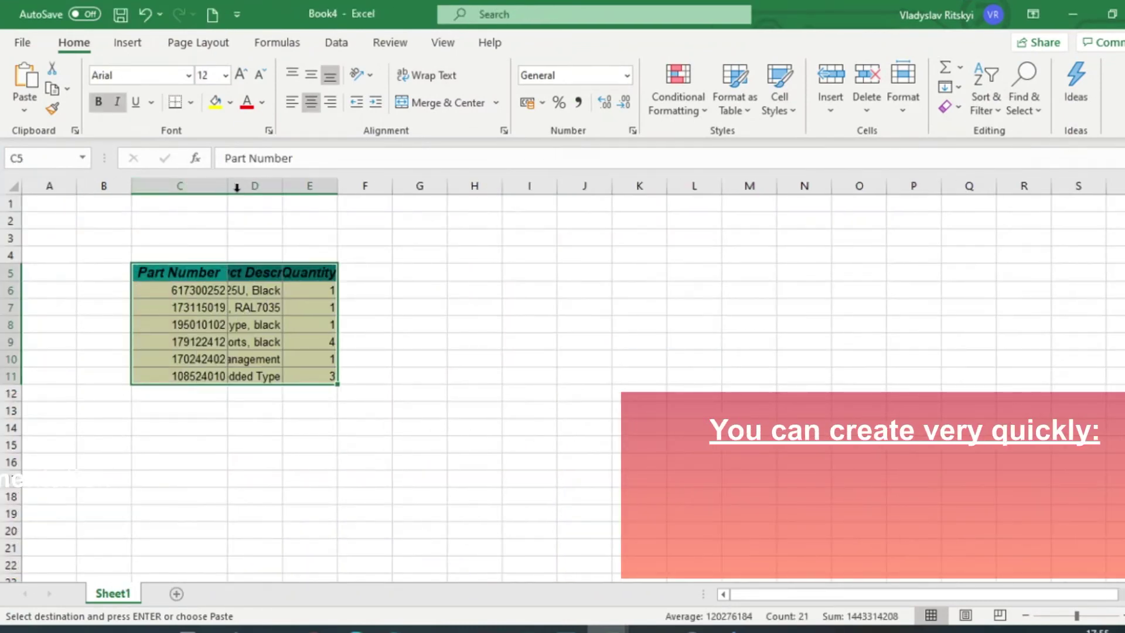
{"action": "left_click_drag", "start_coordinate": [284, 192], "coordinate": [634, 191]}
{"action": "left_click", "coordinate": [482, 457]}
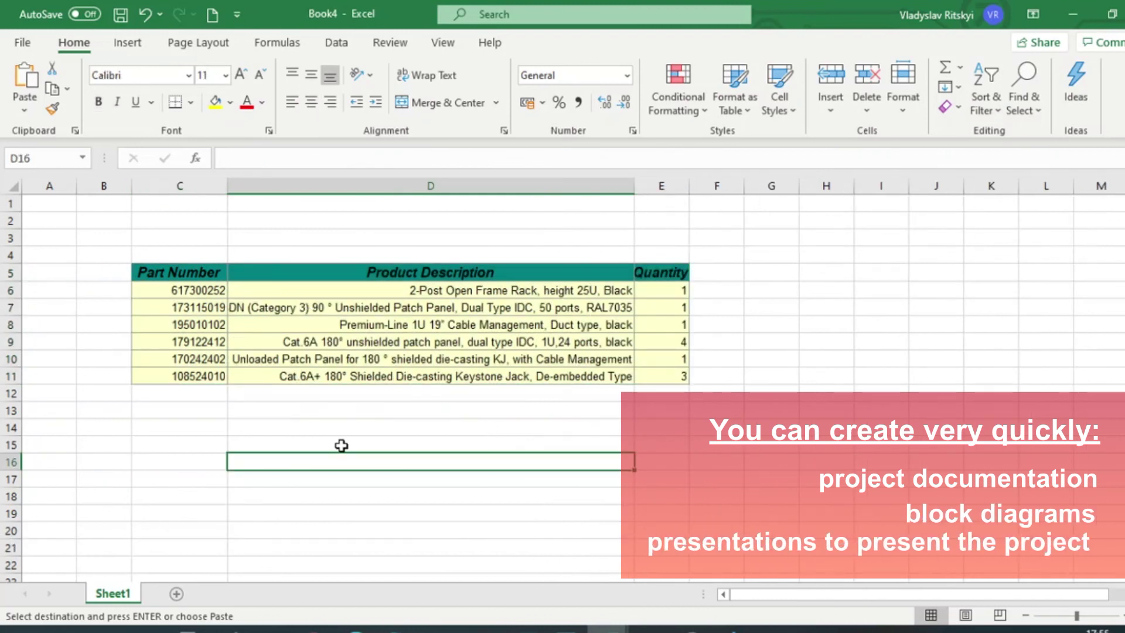
Step: Left-align the product descriptions in D6:D11
{"action": "left_click", "coordinate": [315, 307]}
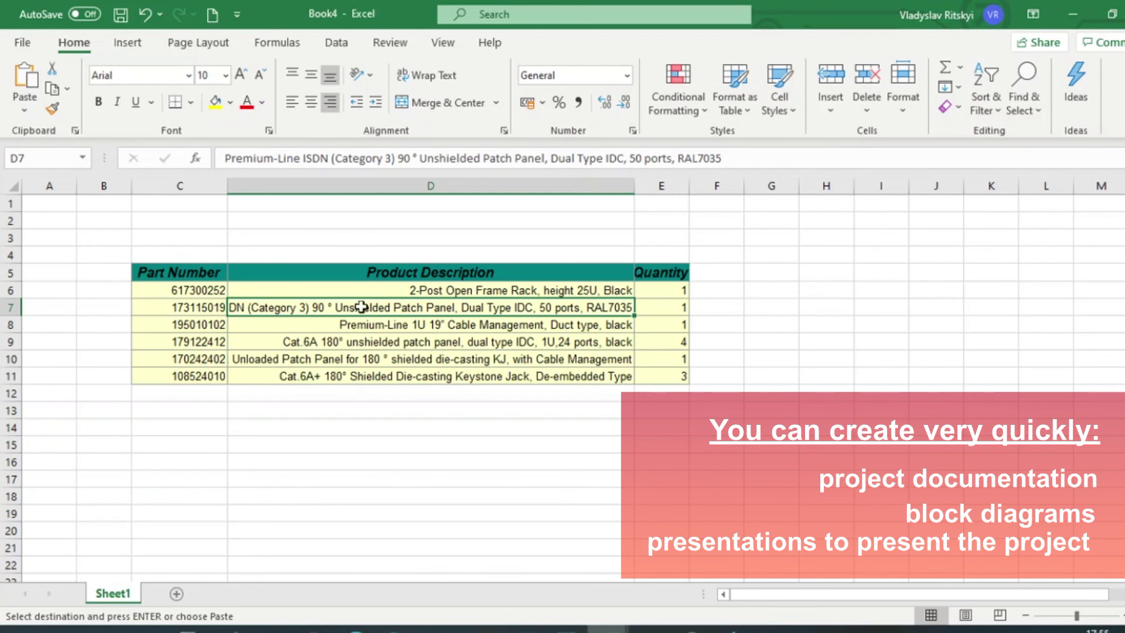
{"action": "left_click_drag", "start_coordinate": [360, 289], "coordinate": [372, 374]}
{"action": "key", "text": "Return"}
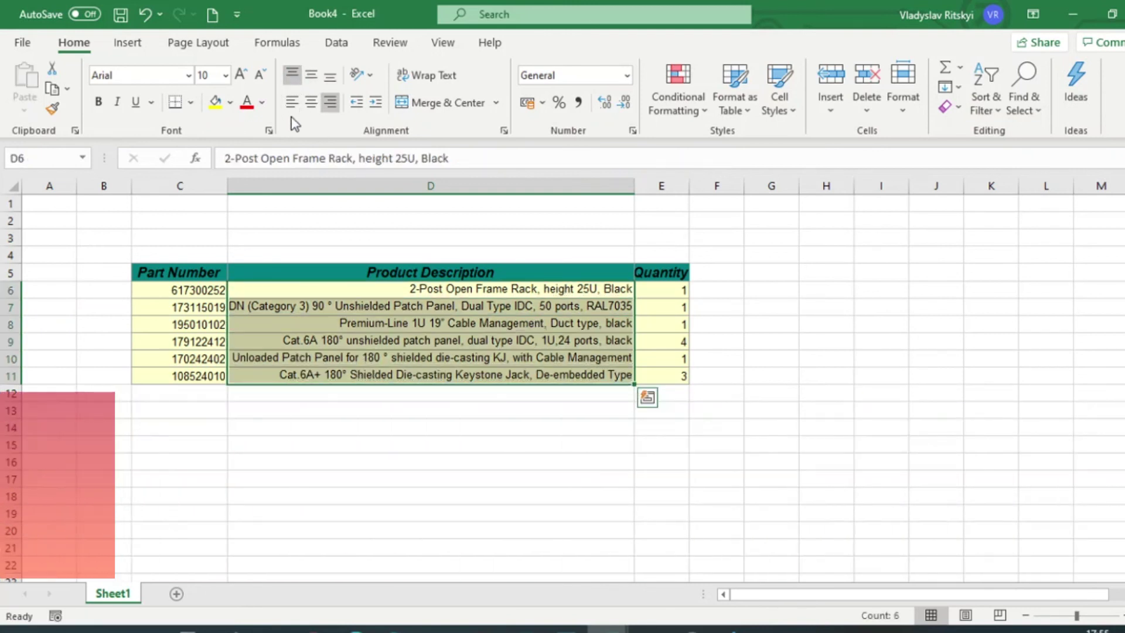
{"action": "left_click", "coordinate": [291, 103]}
{"action": "left_click", "coordinate": [363, 445]}
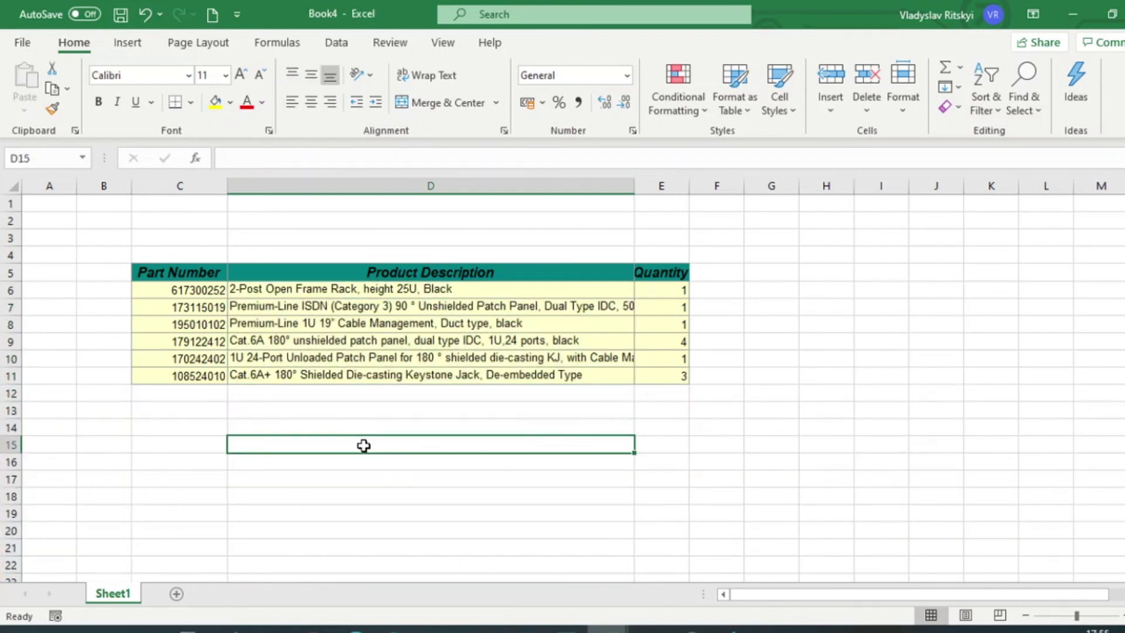